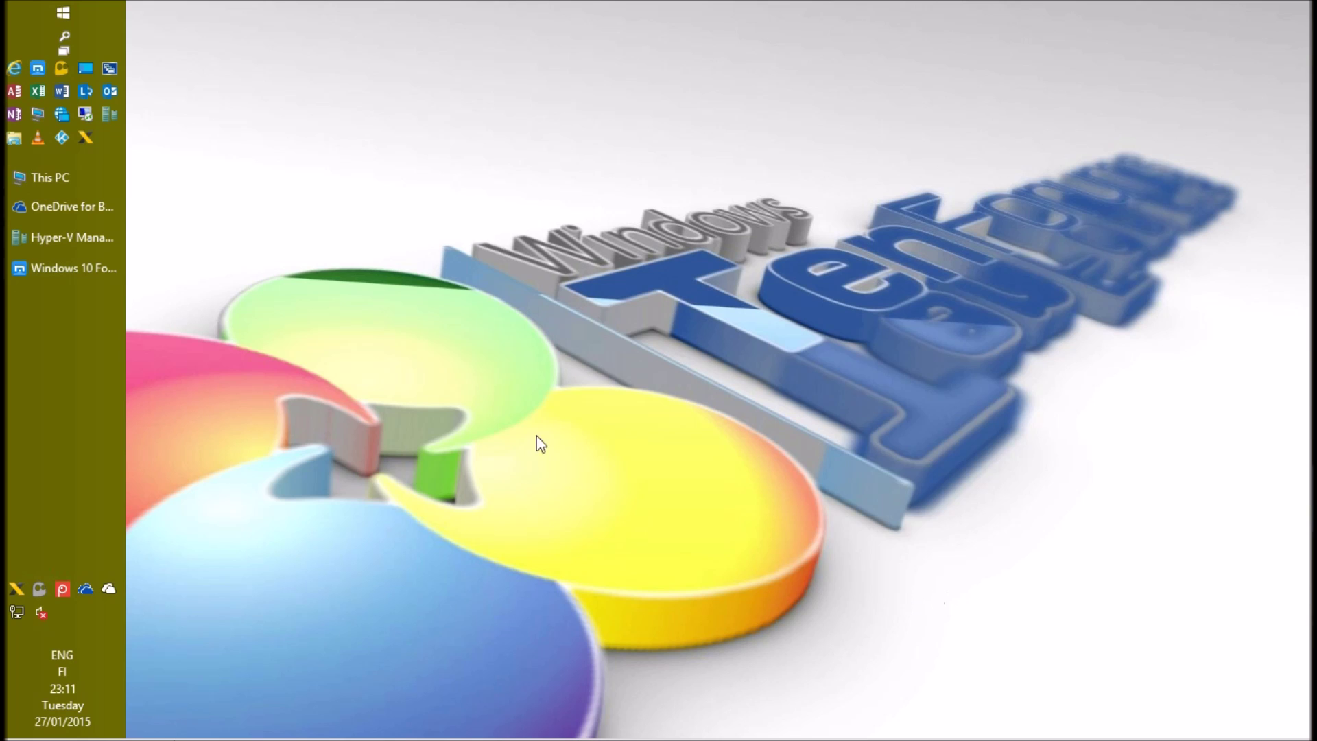
Add Français (France) to the Region & language list in Settings
left_click(62, 10)
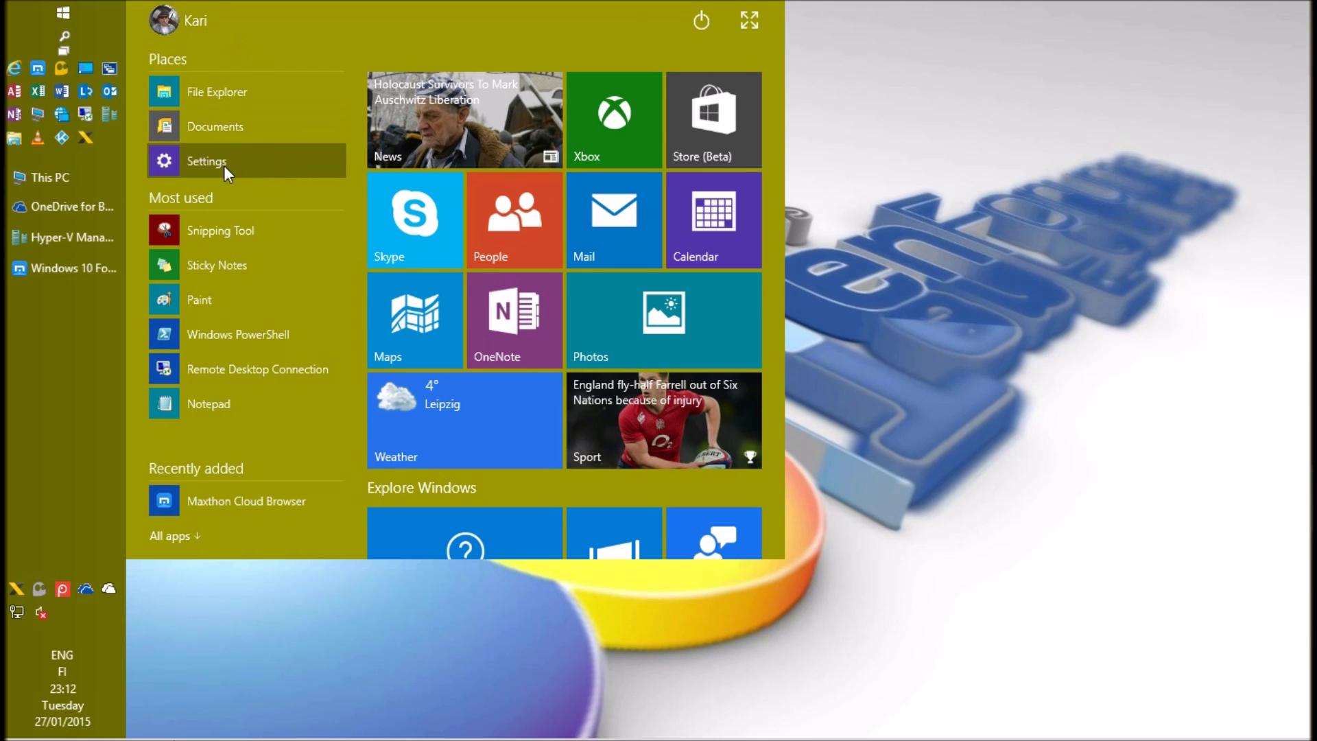
left_click(242, 158)
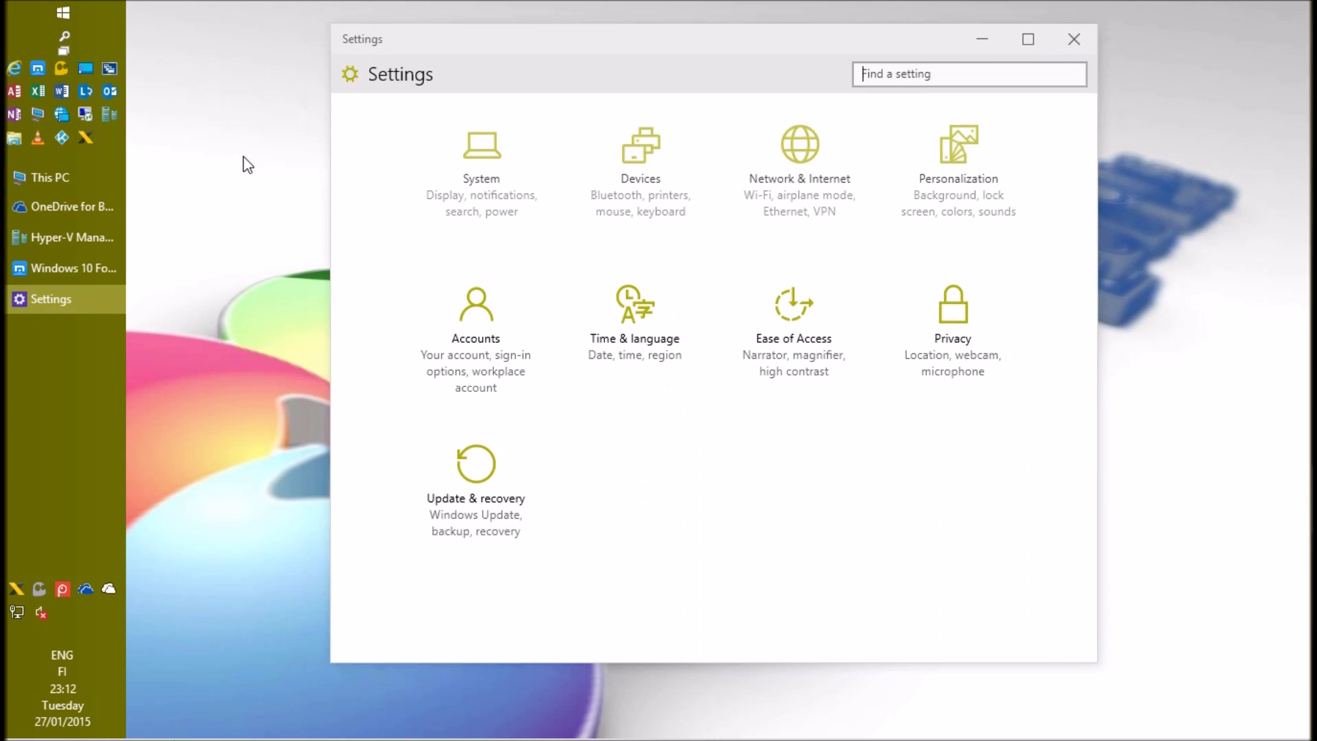
left_click(641, 334)
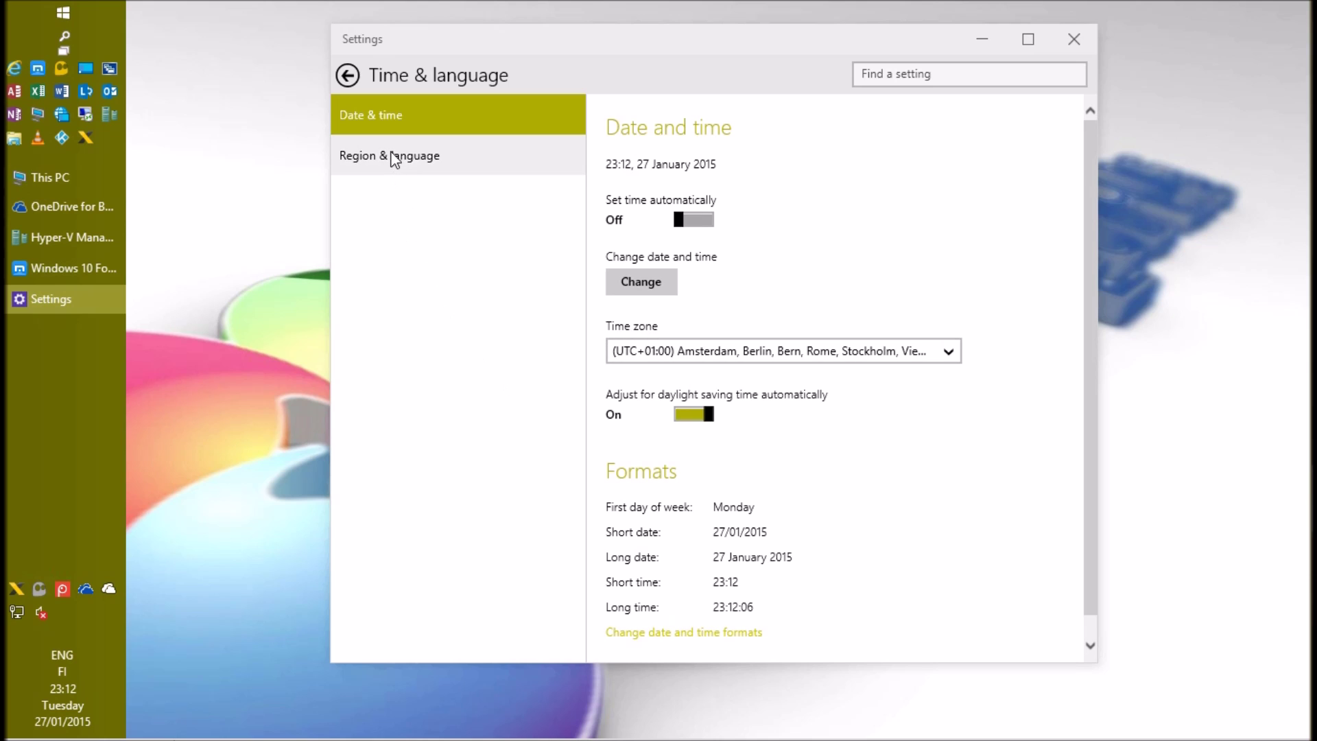
left_click(390, 155)
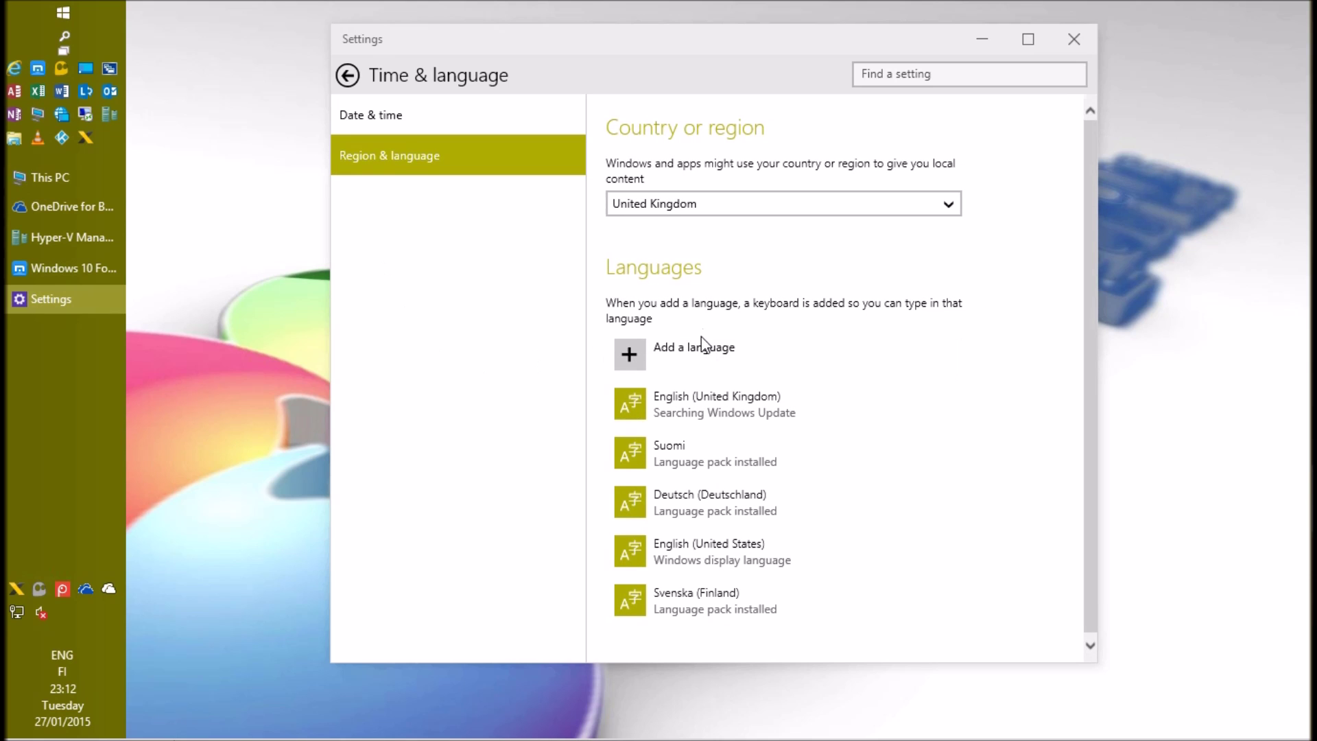
left_click(707, 357)
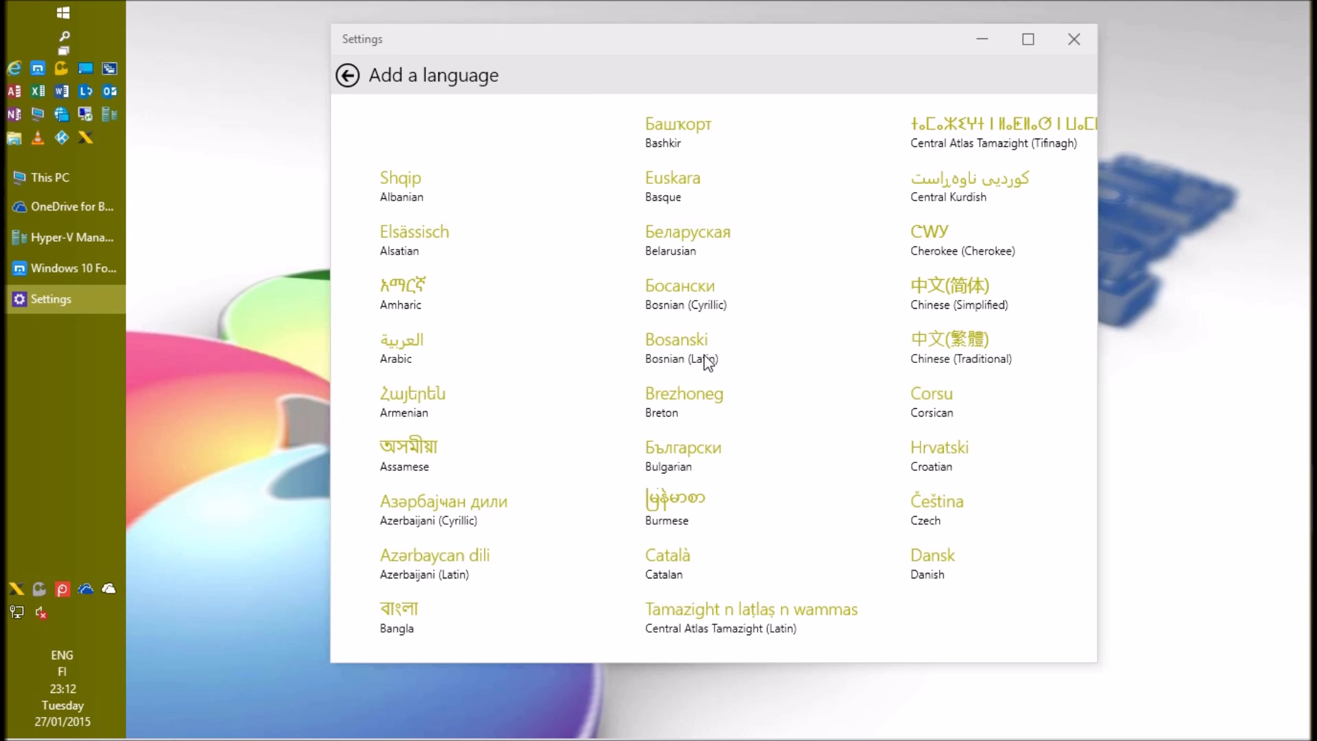
scroll(698, 353, "down", 1)
scroll(700, 347, "down", 1)
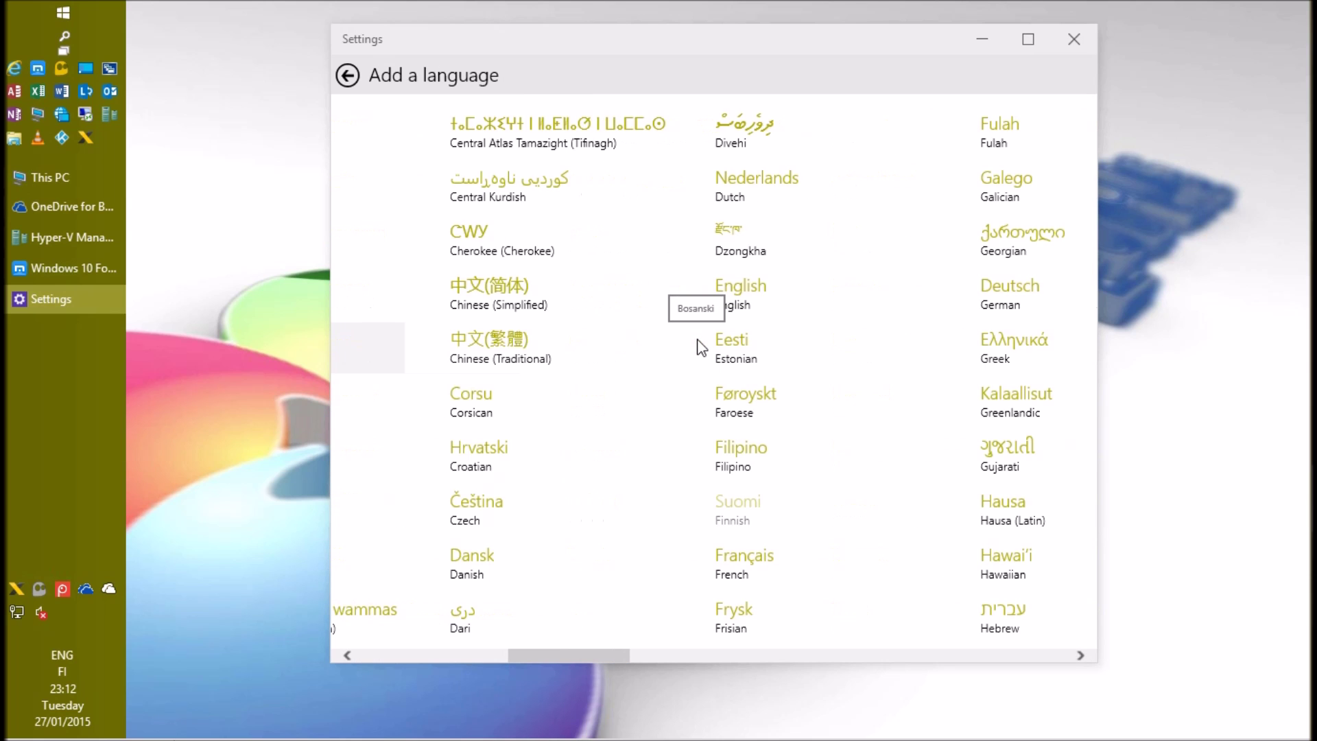
left_click(773, 564)
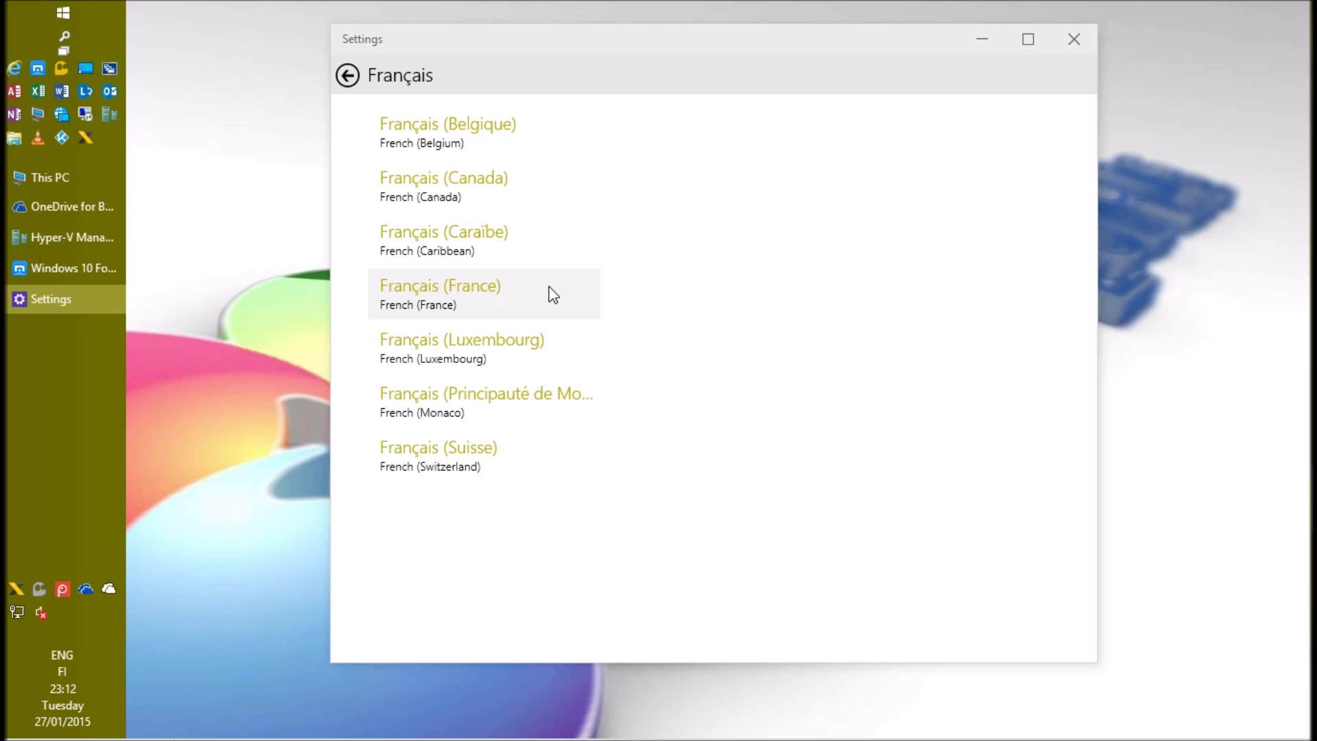
left_click(548, 287)
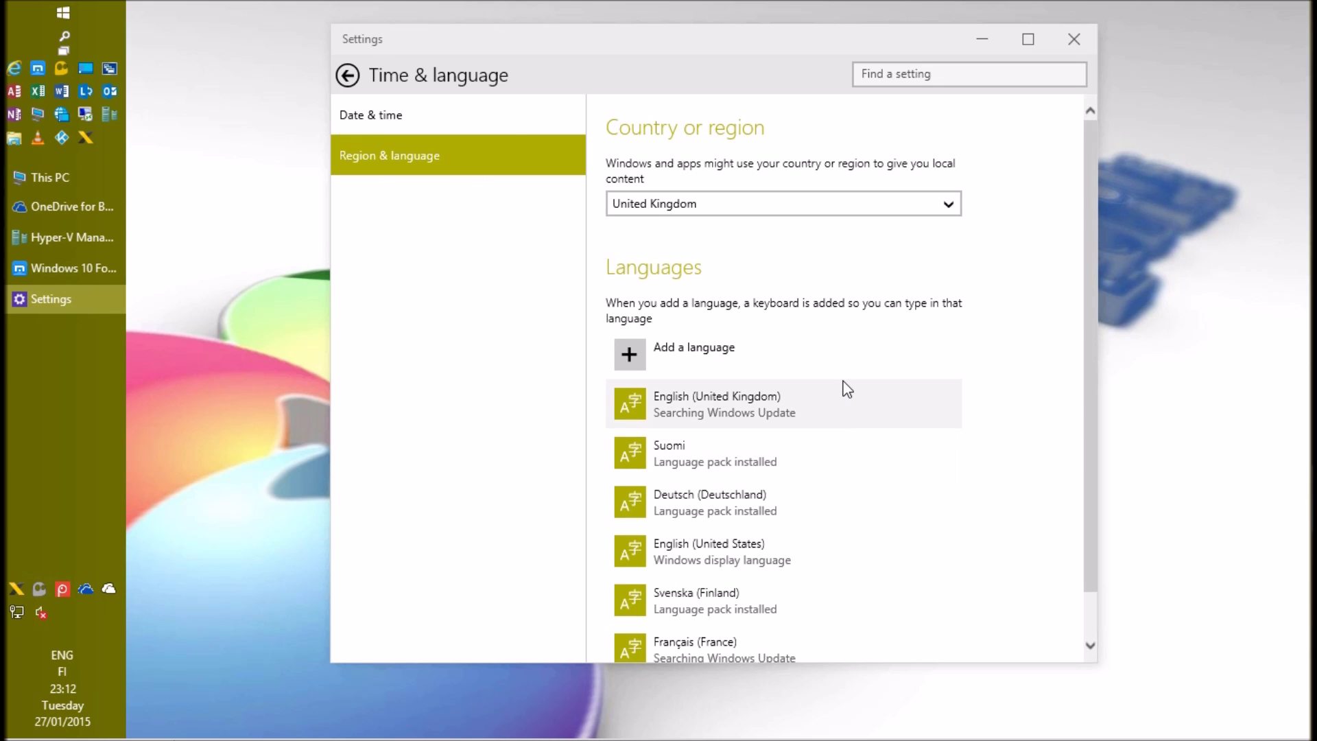
scroll(844, 384, "down", 2)
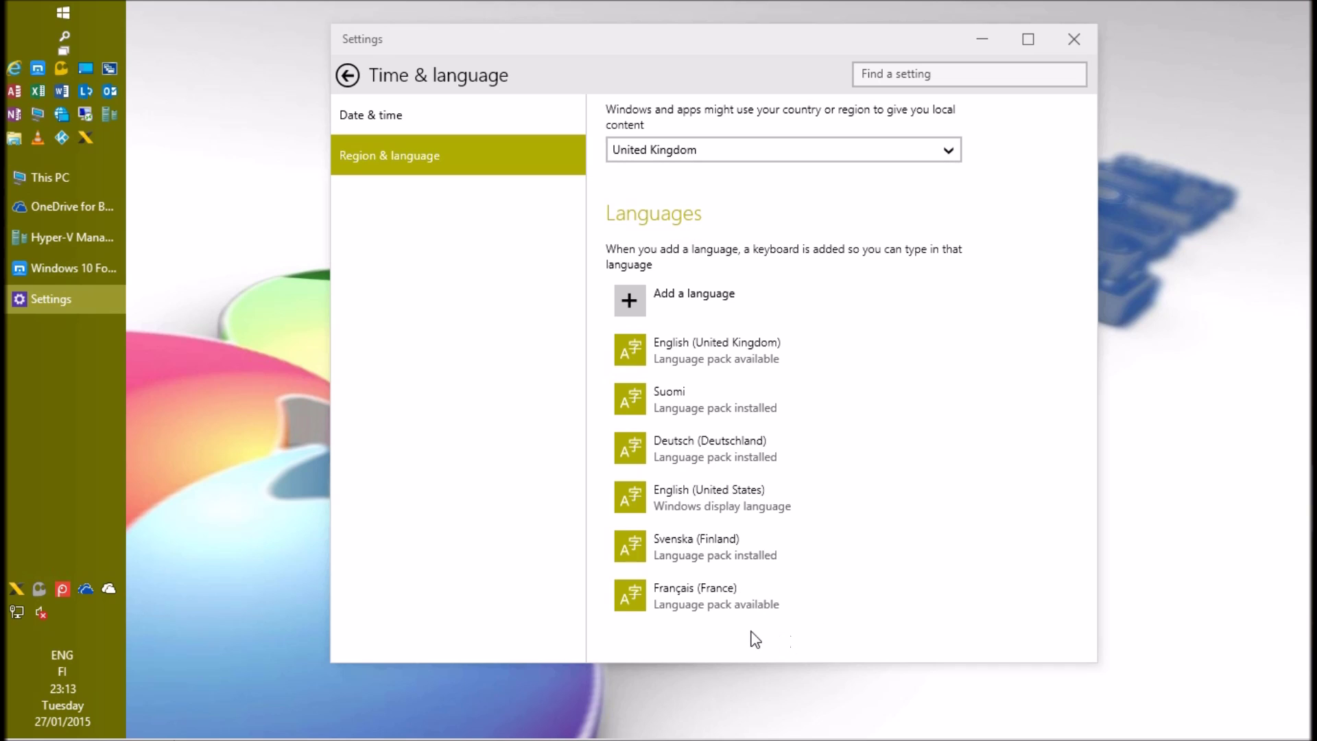
Download the Français (France) language pack from its Options page, then return to Region & language
left_click(670, 596)
left_click(844, 643)
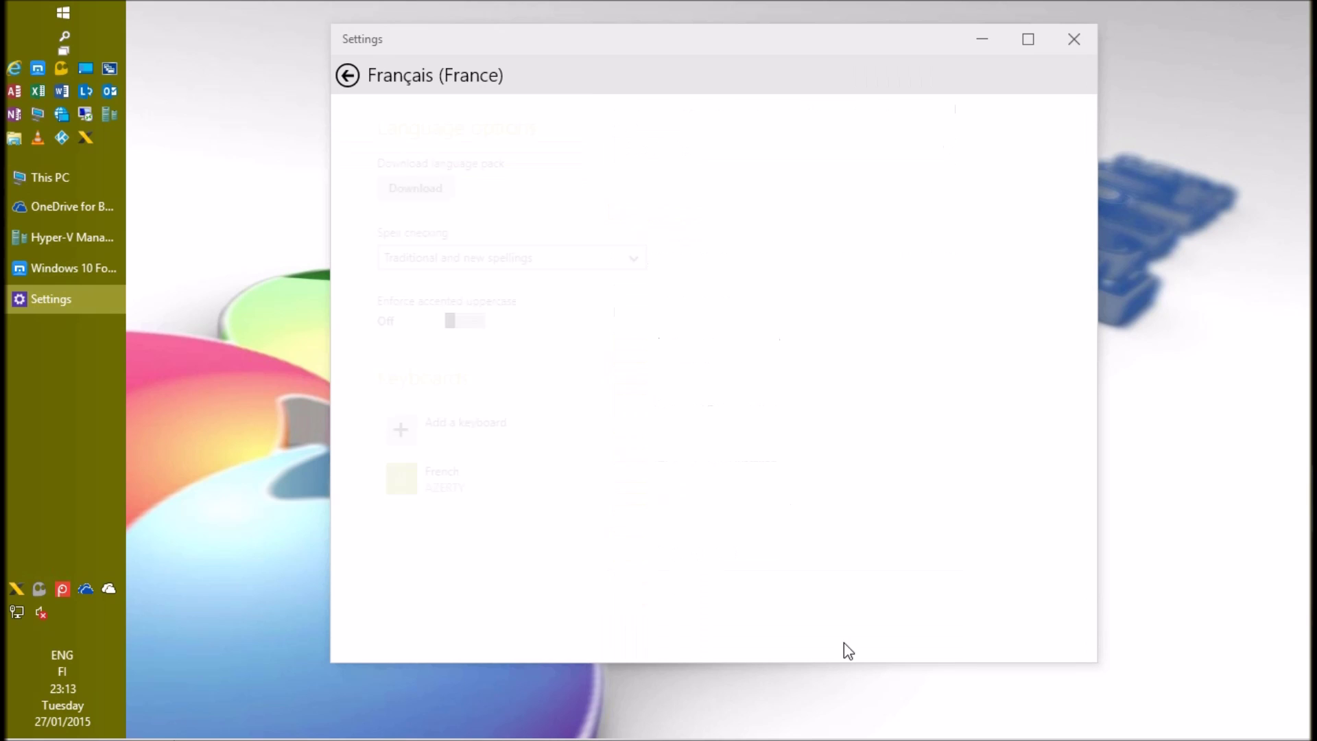
left_click(386, 192)
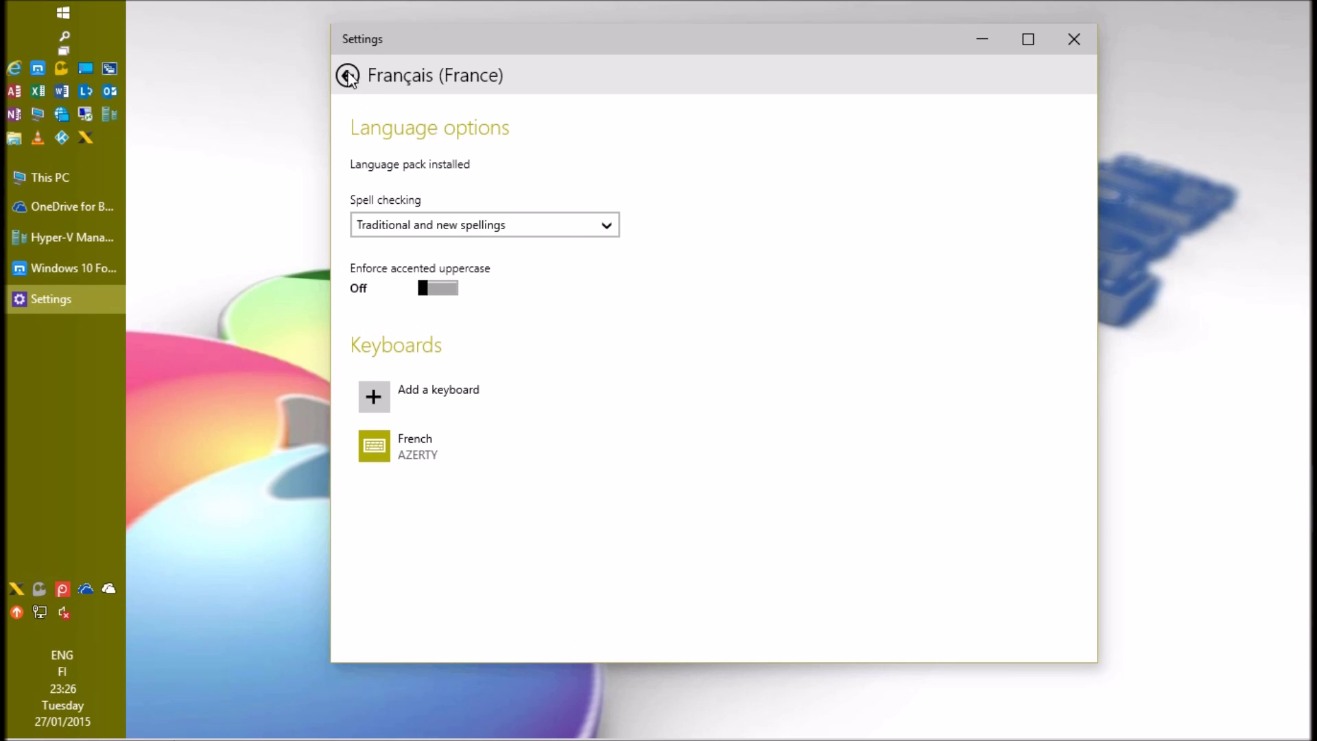
left_click(348, 75)
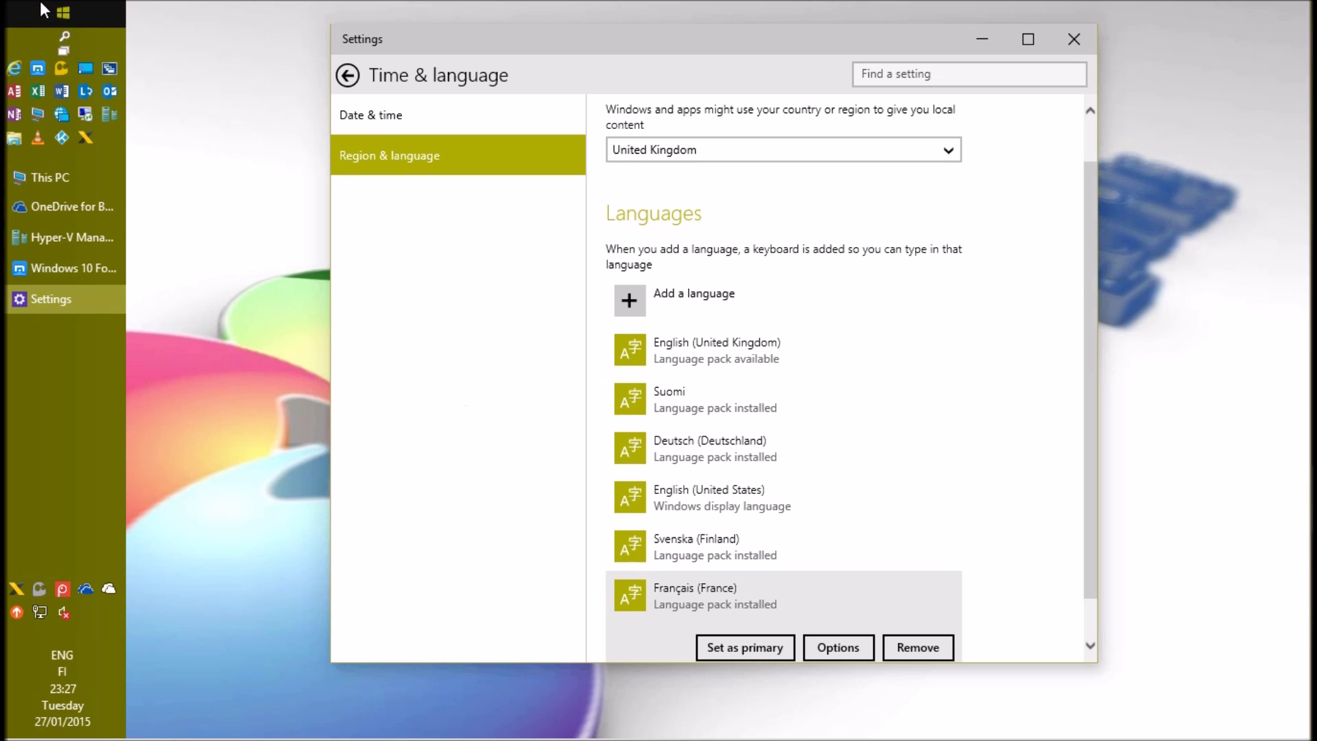
Open Start and its account list, close it without switching, then reopen Start
left_click(104, 15)
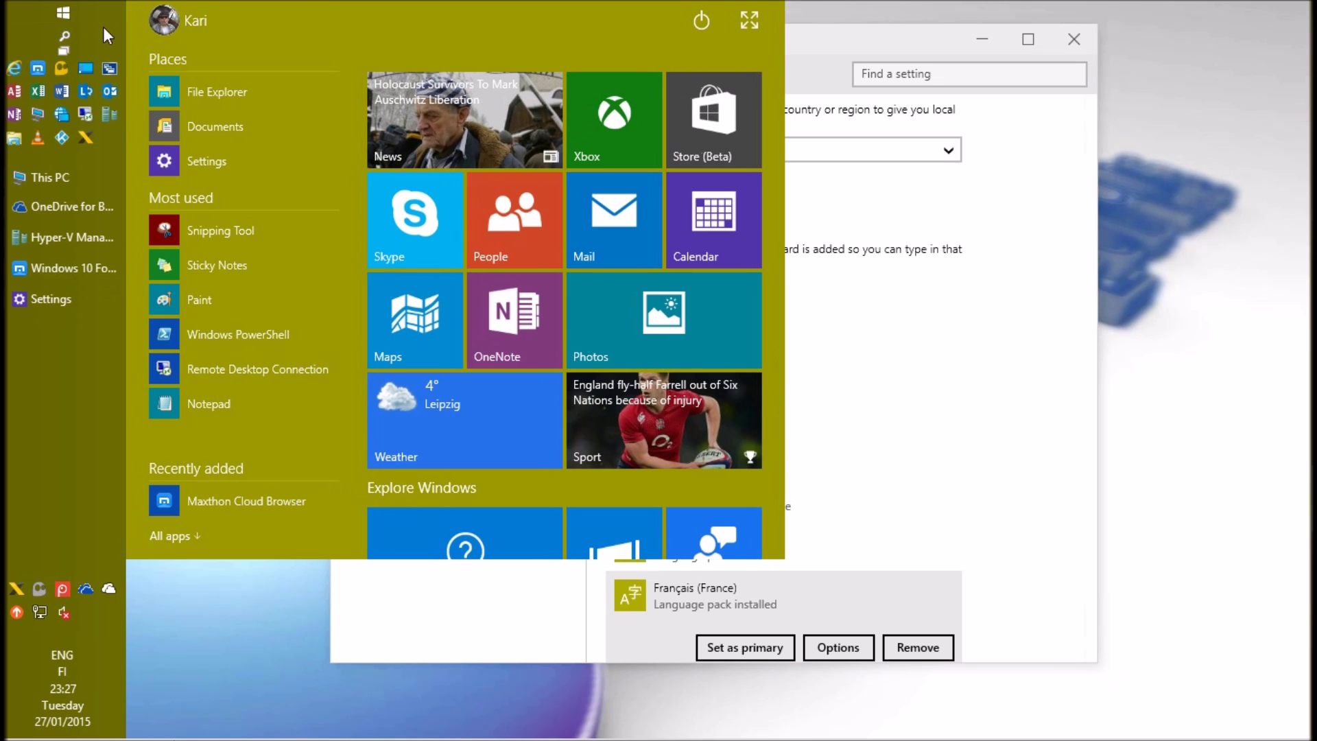
left_click(206, 19)
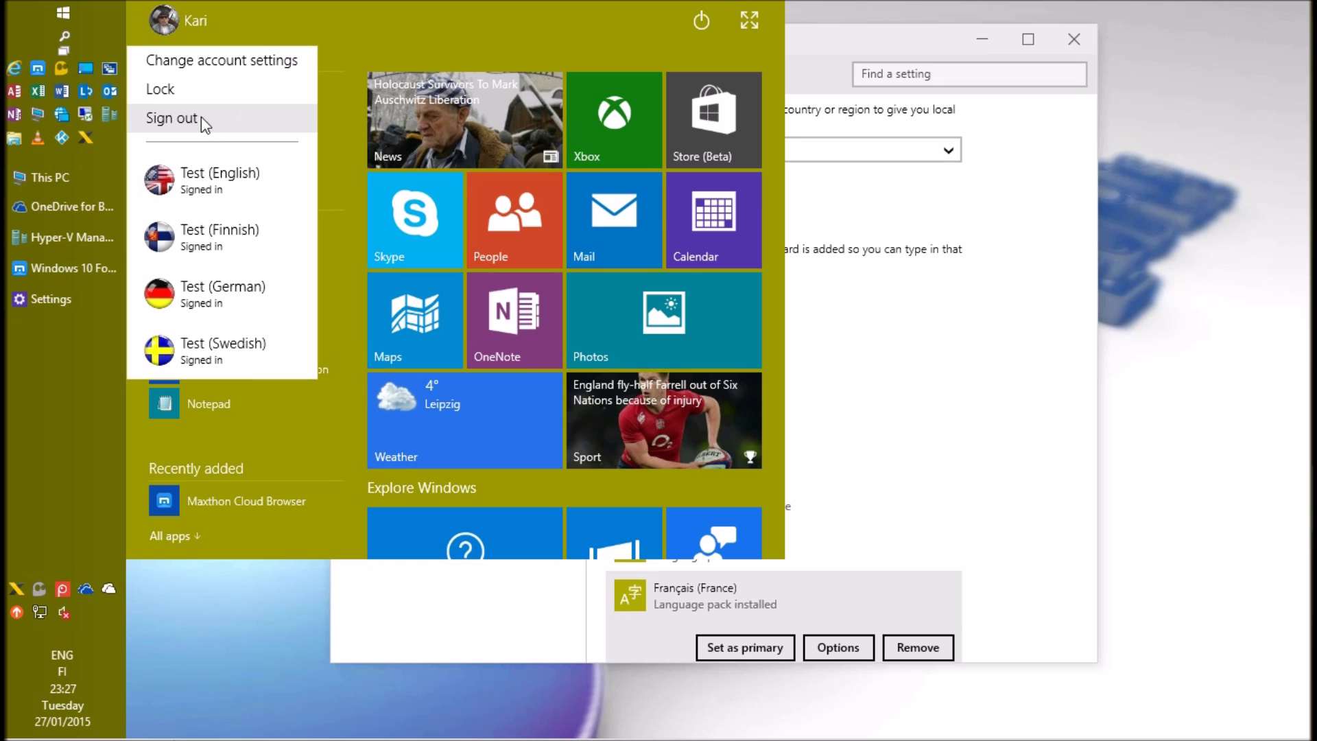
left_click(73, 6)
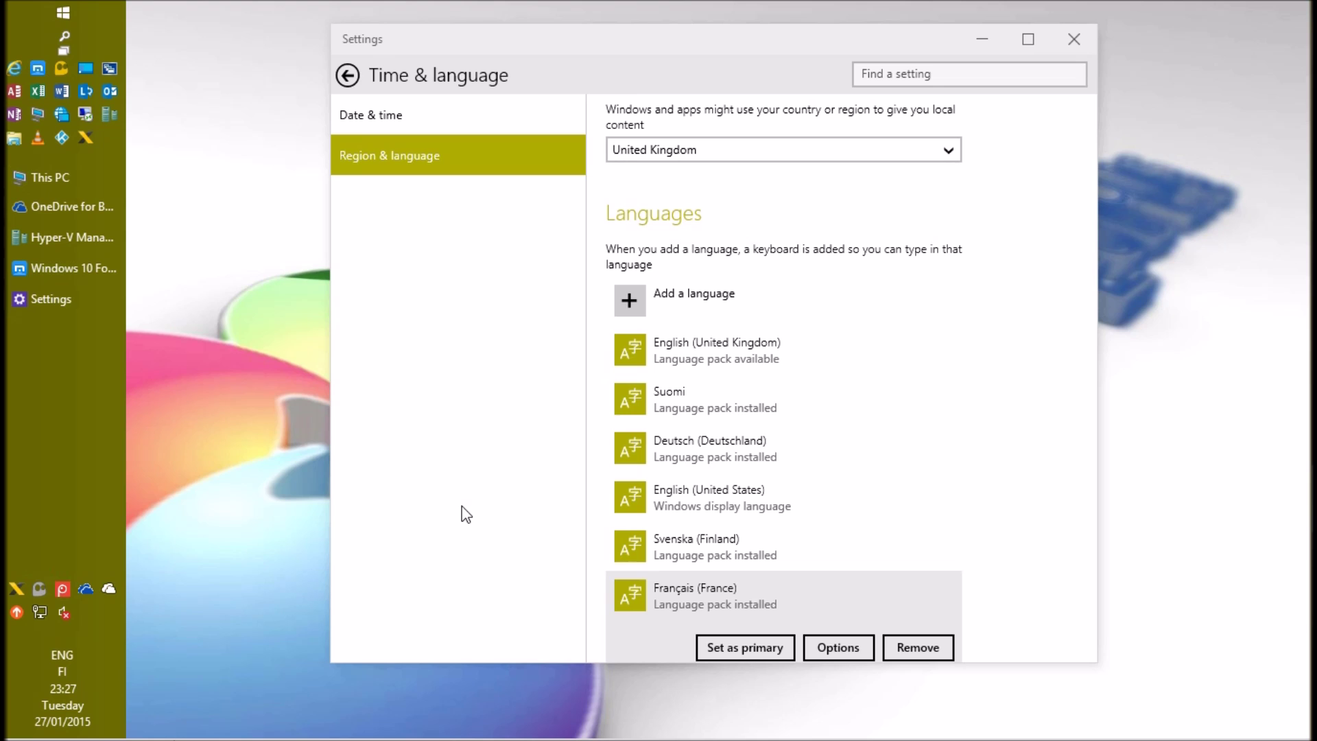
left_click(62, 13)
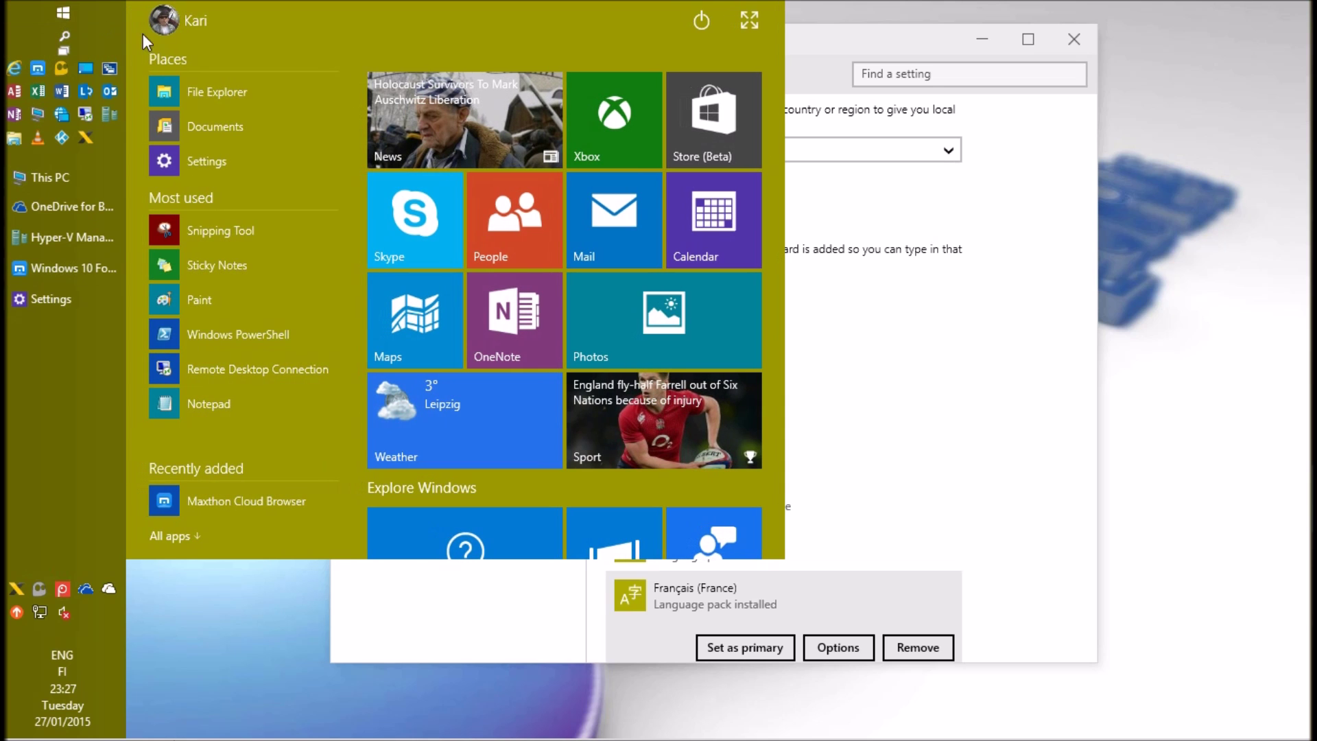
Switch to the Test (Swedish) account and open Settings from its Start menu
left_click(171, 26)
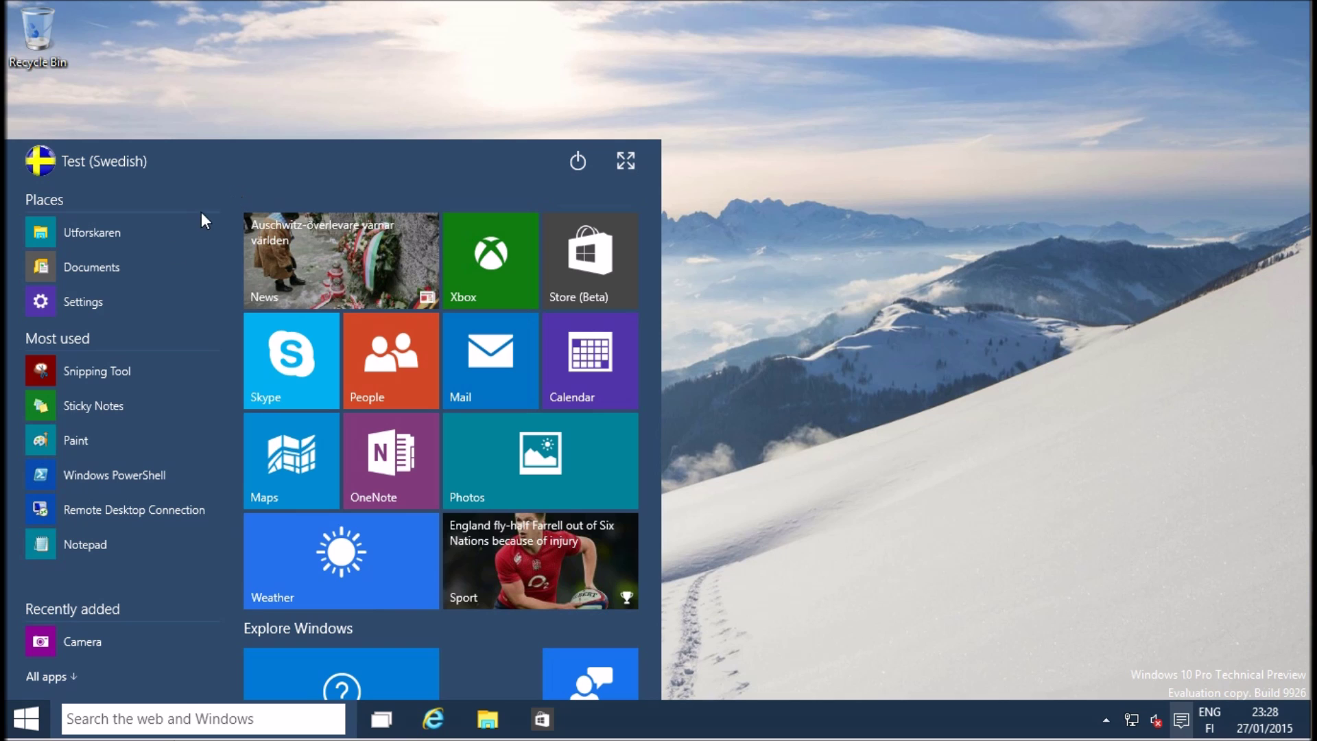
left_click(85, 301)
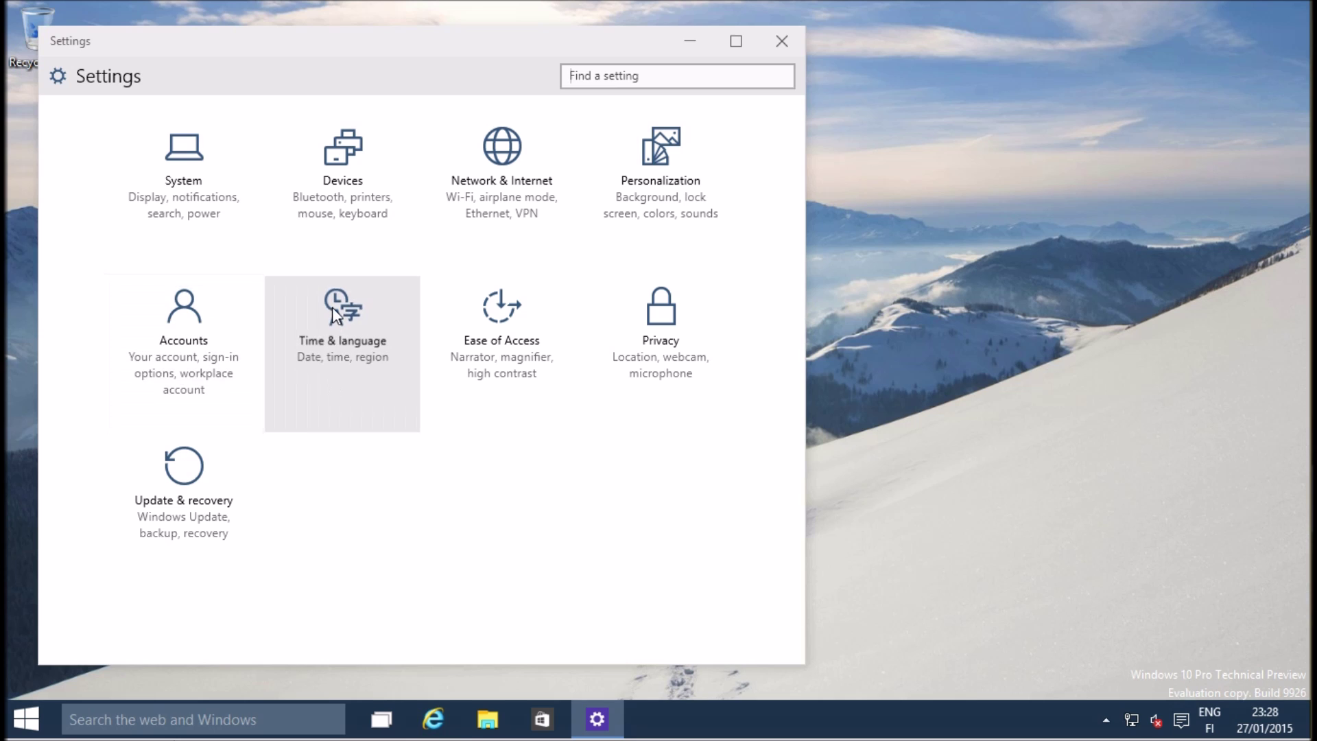
Add Svenska (Finland) under Region & language and set it as the primary language
left_click(332, 307)
left_click(119, 157)
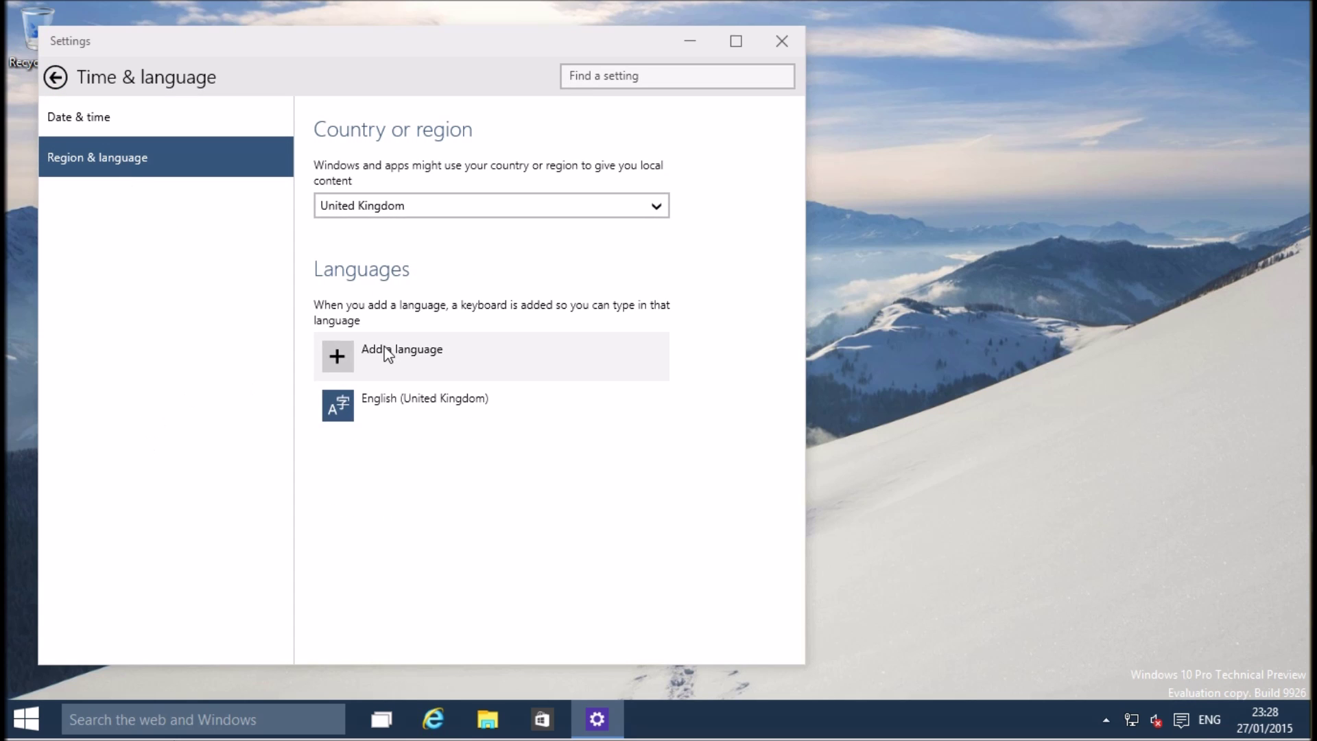
left_click(459, 364)
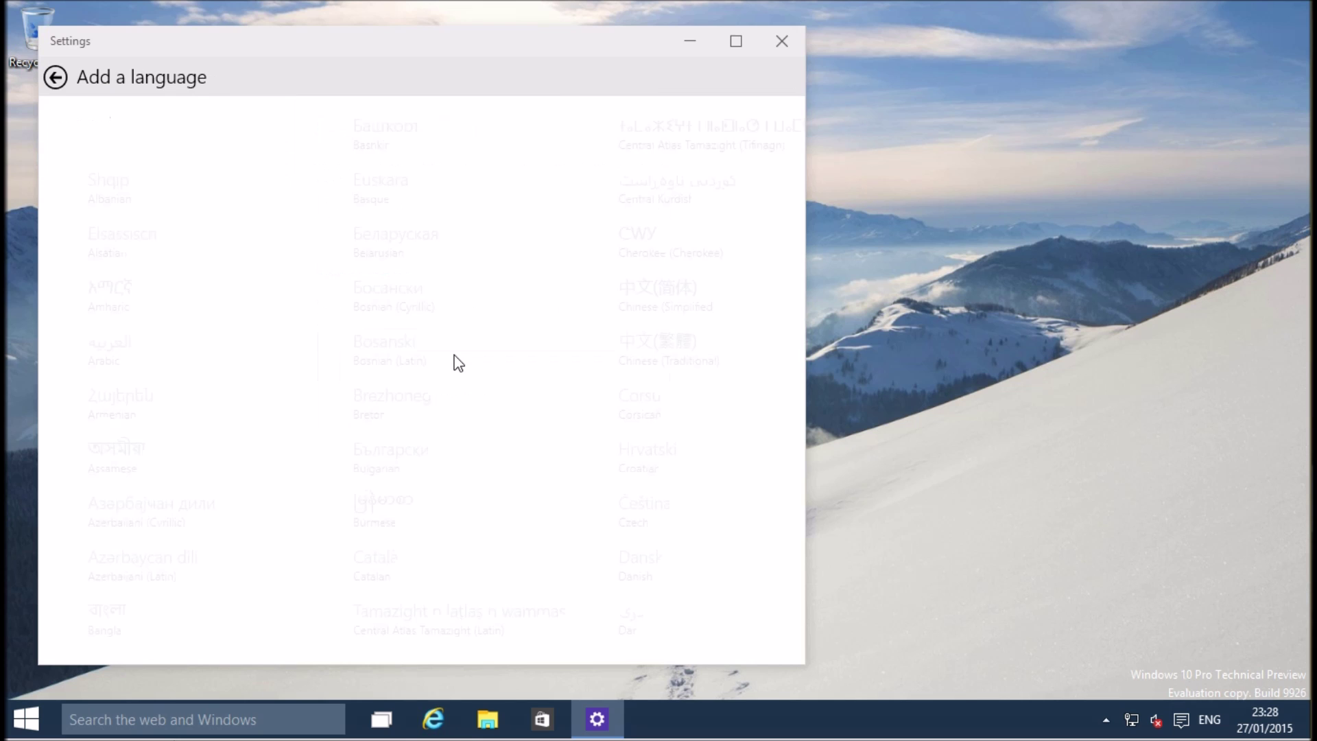
scroll(458, 367, "down", 10)
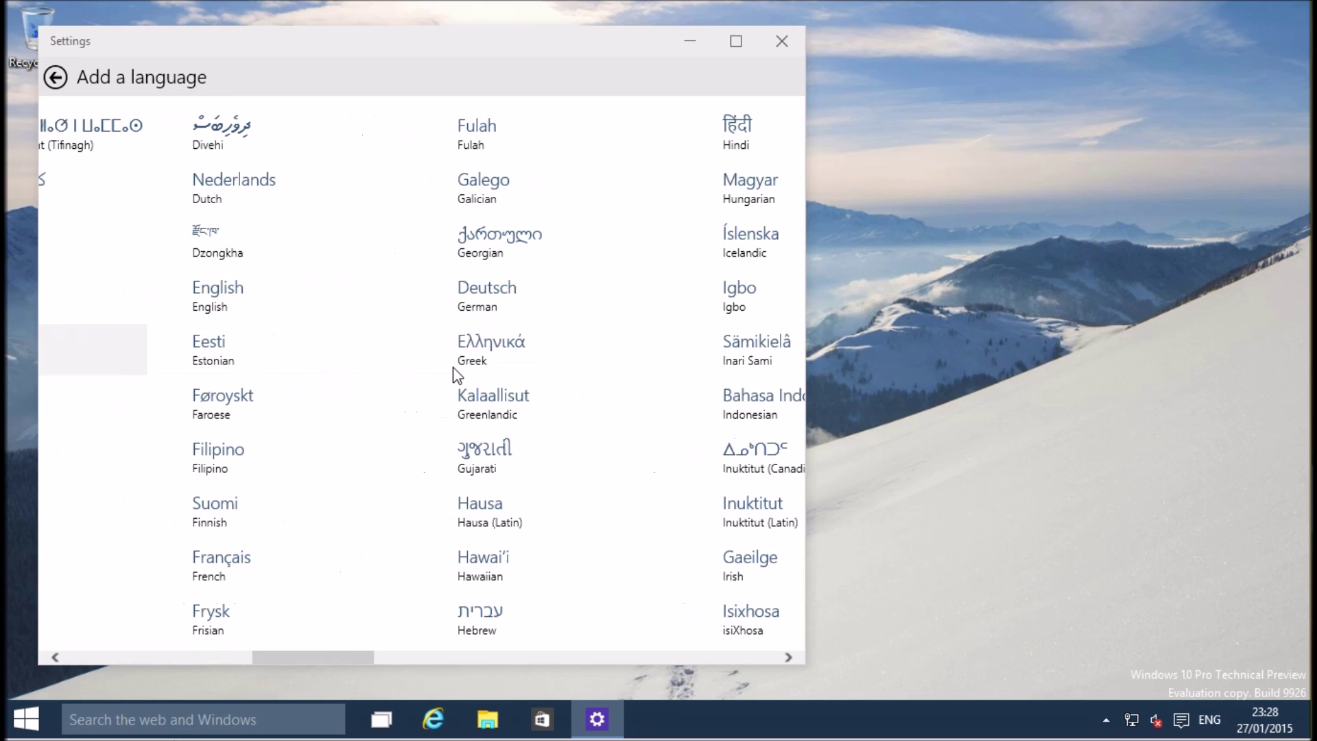
scroll(453, 370, "down", 3)
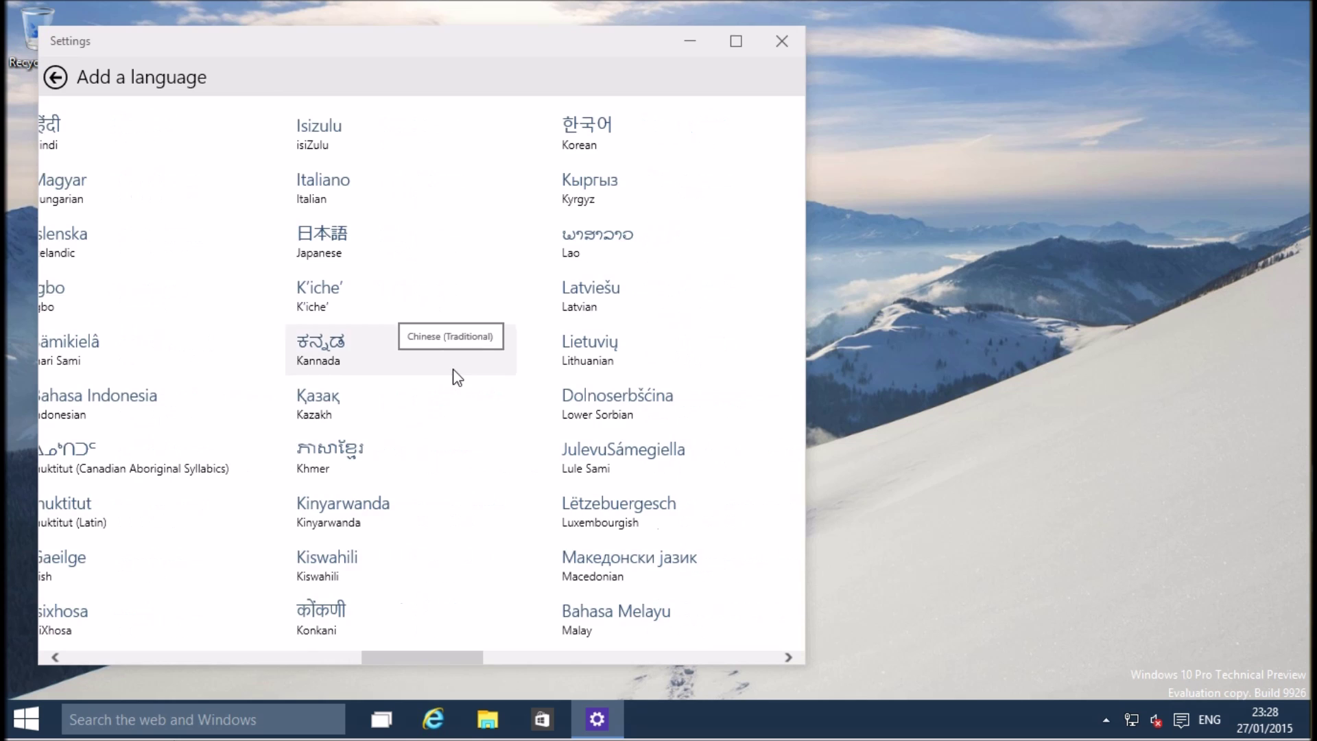
scroll(452, 364, "down", 10)
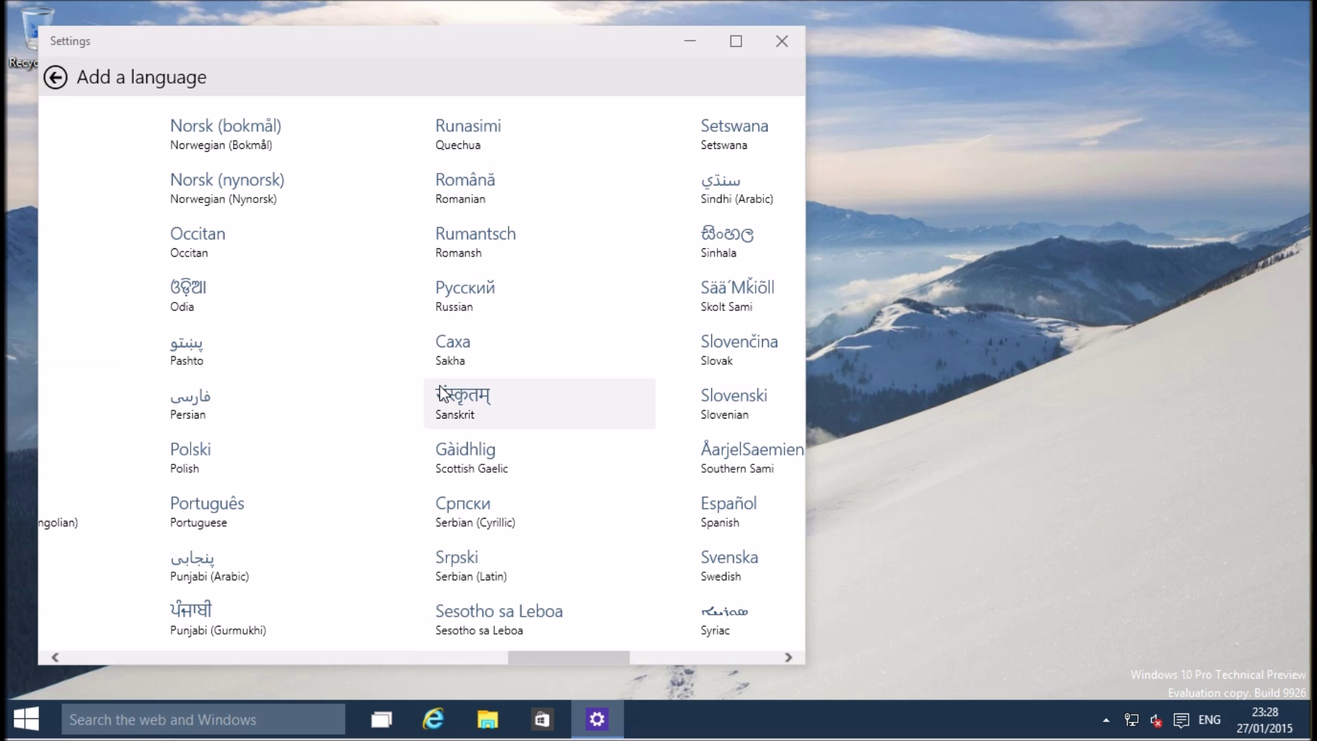
scroll(442, 393, "down", 1)
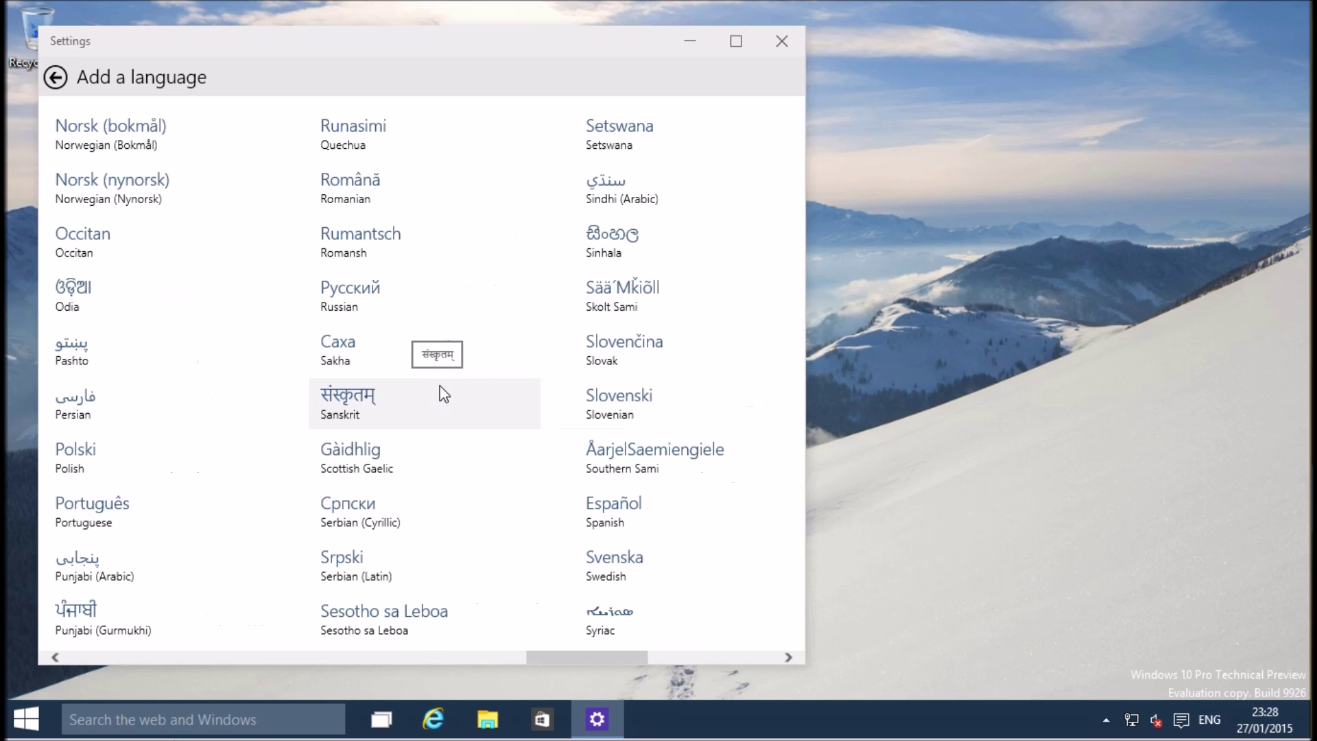
left_click(609, 555)
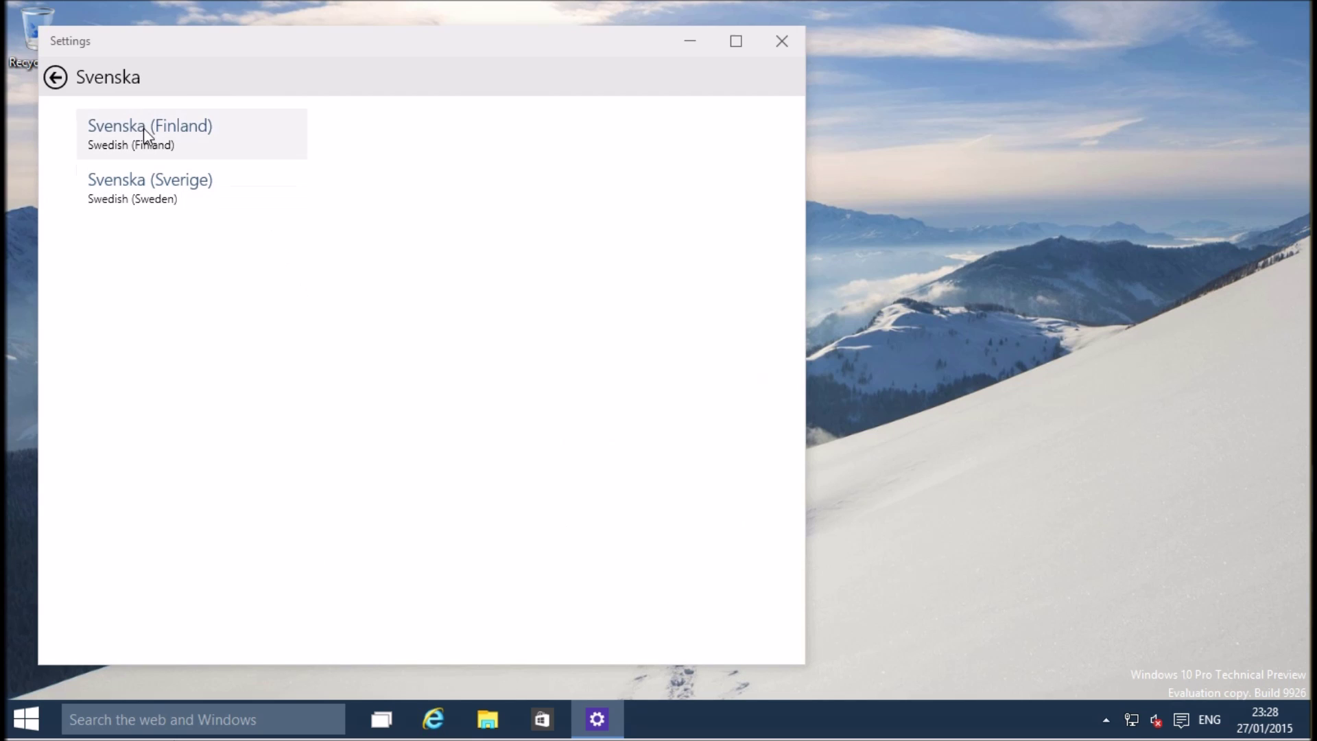
left_click(145, 134)
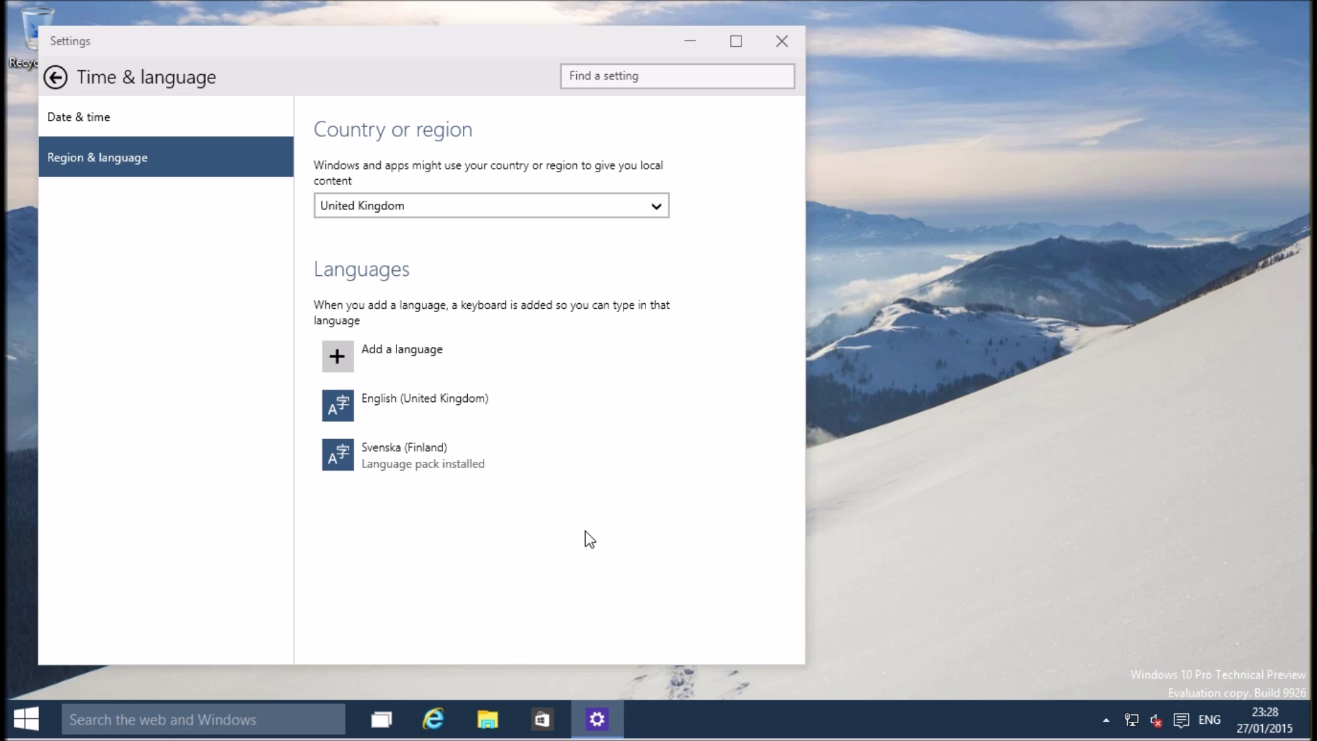
left_click(523, 463)
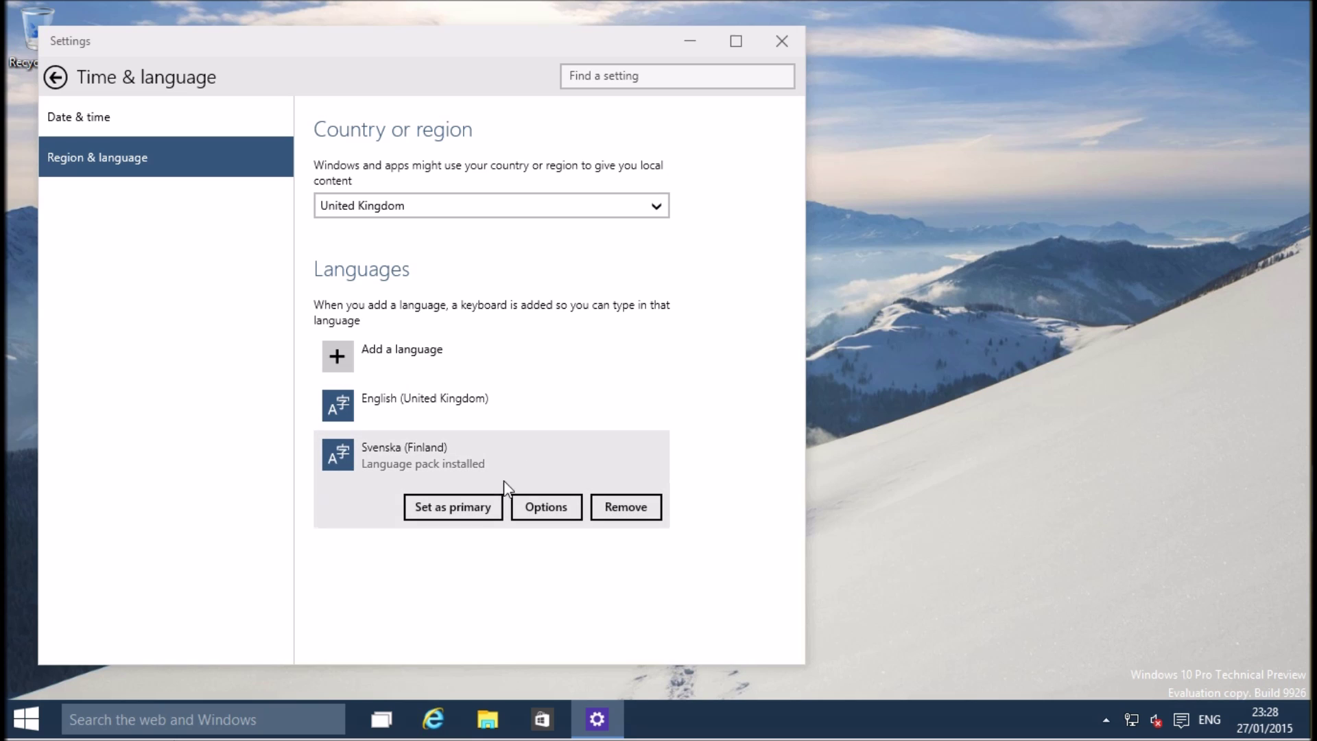
left_click(480, 511)
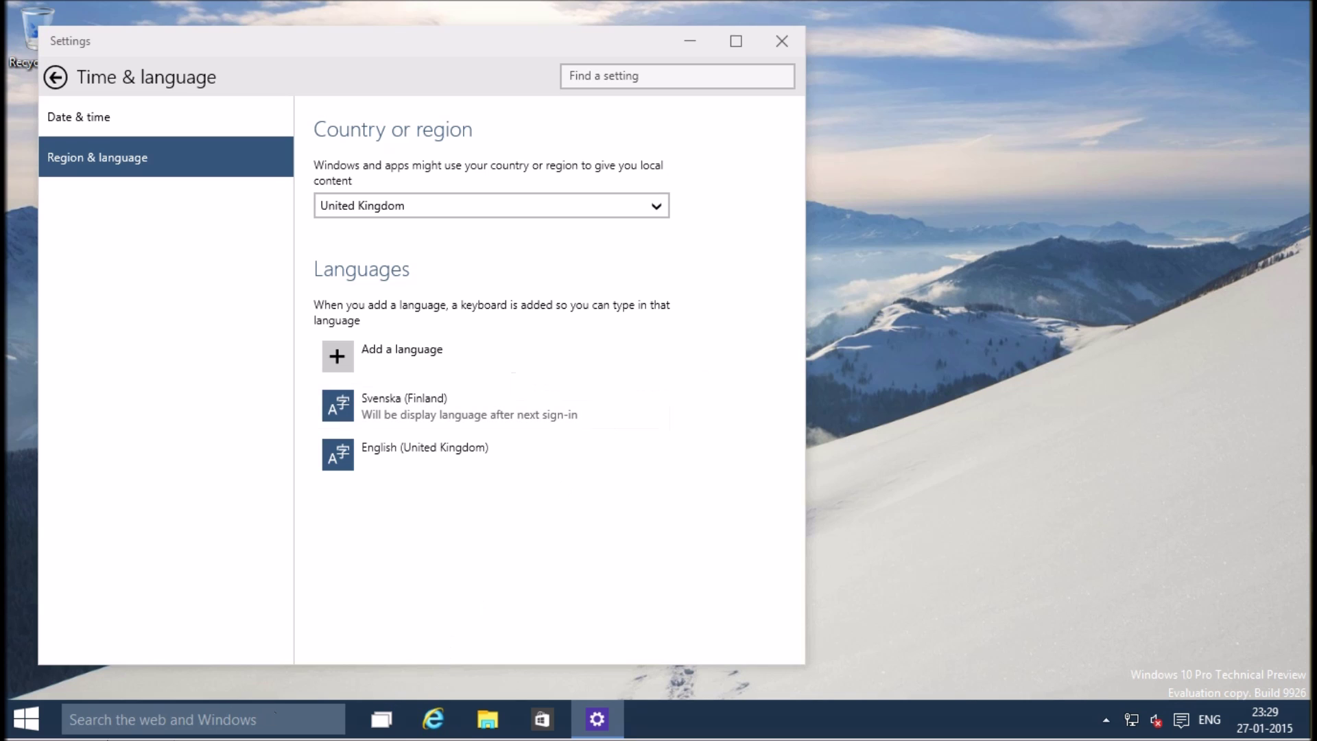
Sign out and sign back in to the Test (Swedish) account
left_click(25, 722)
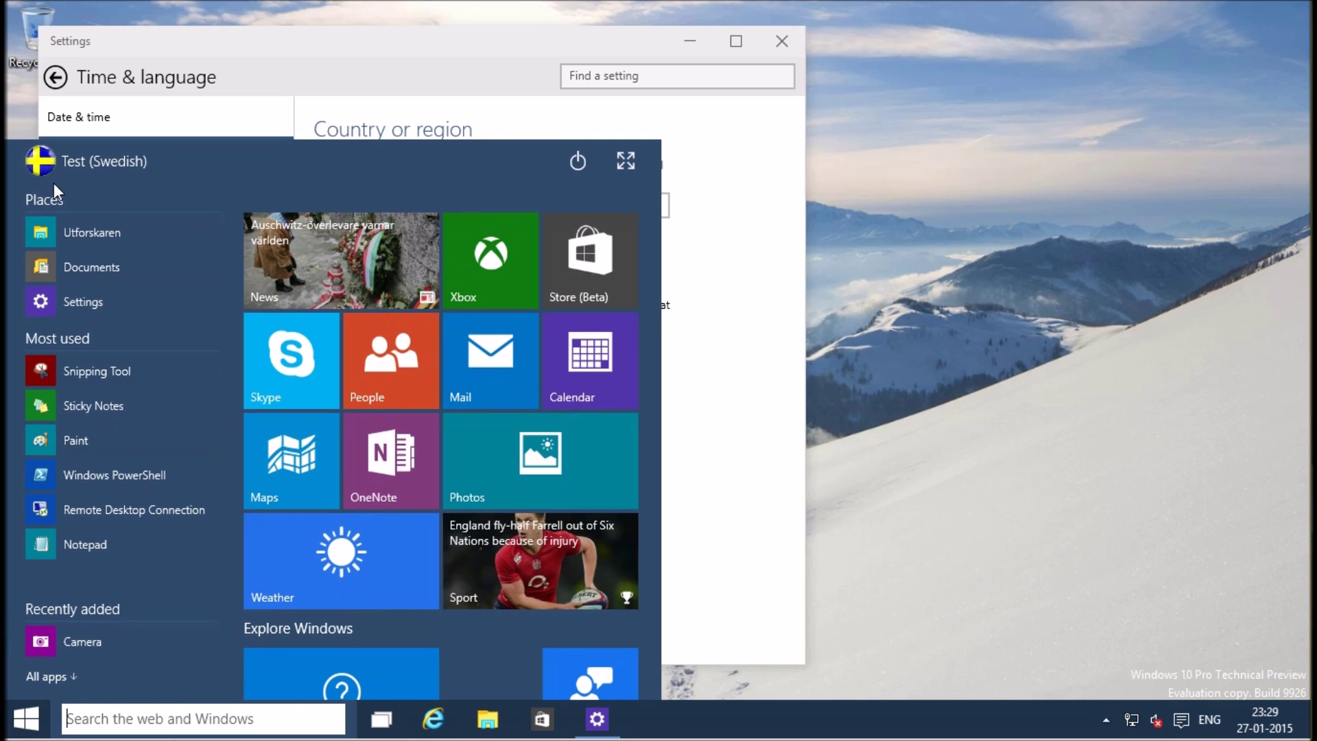
left_click(62, 159)
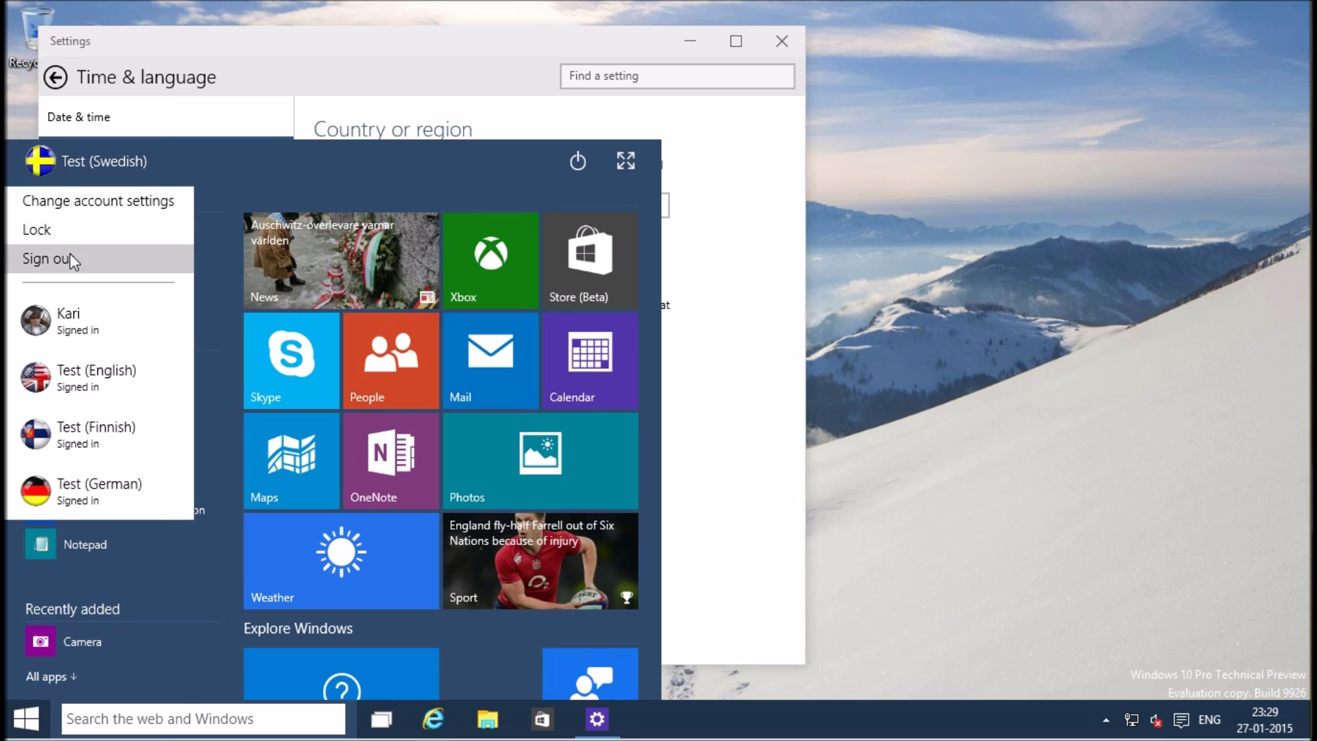
left_click(77, 259)
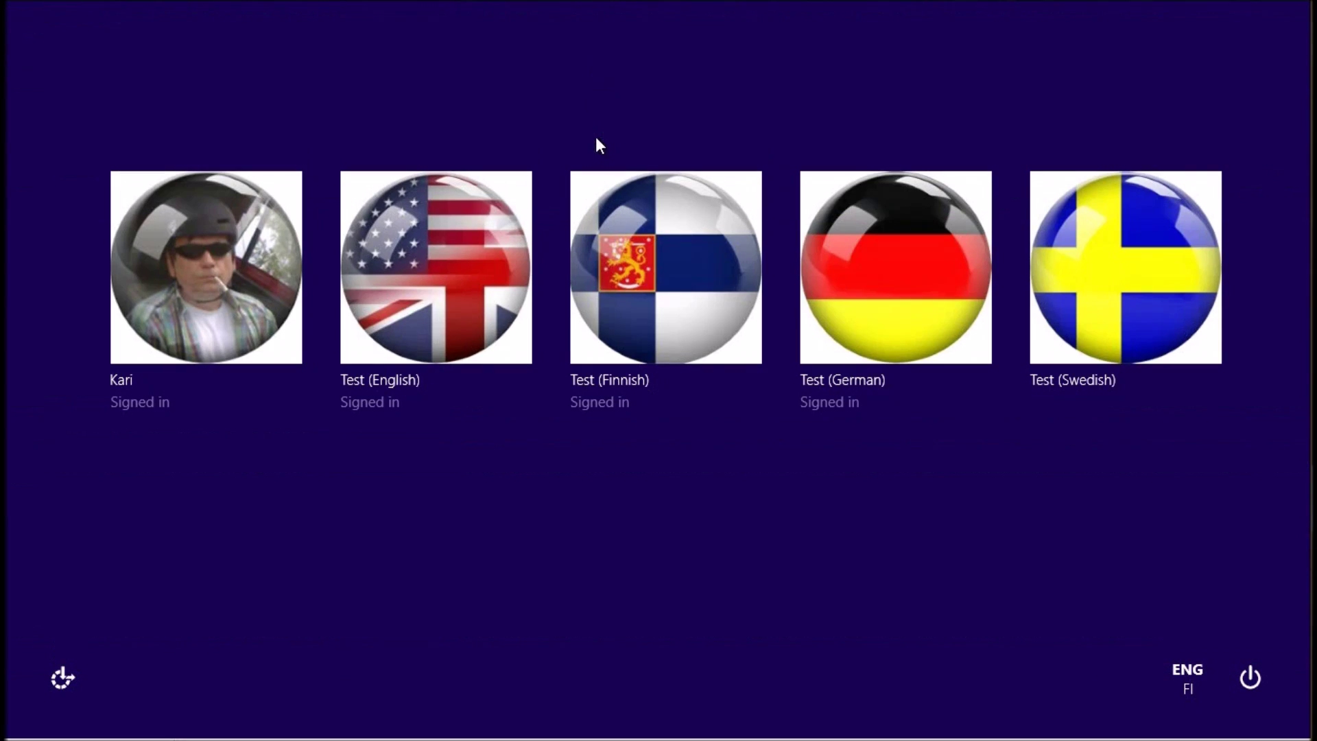
left_click(1080, 280)
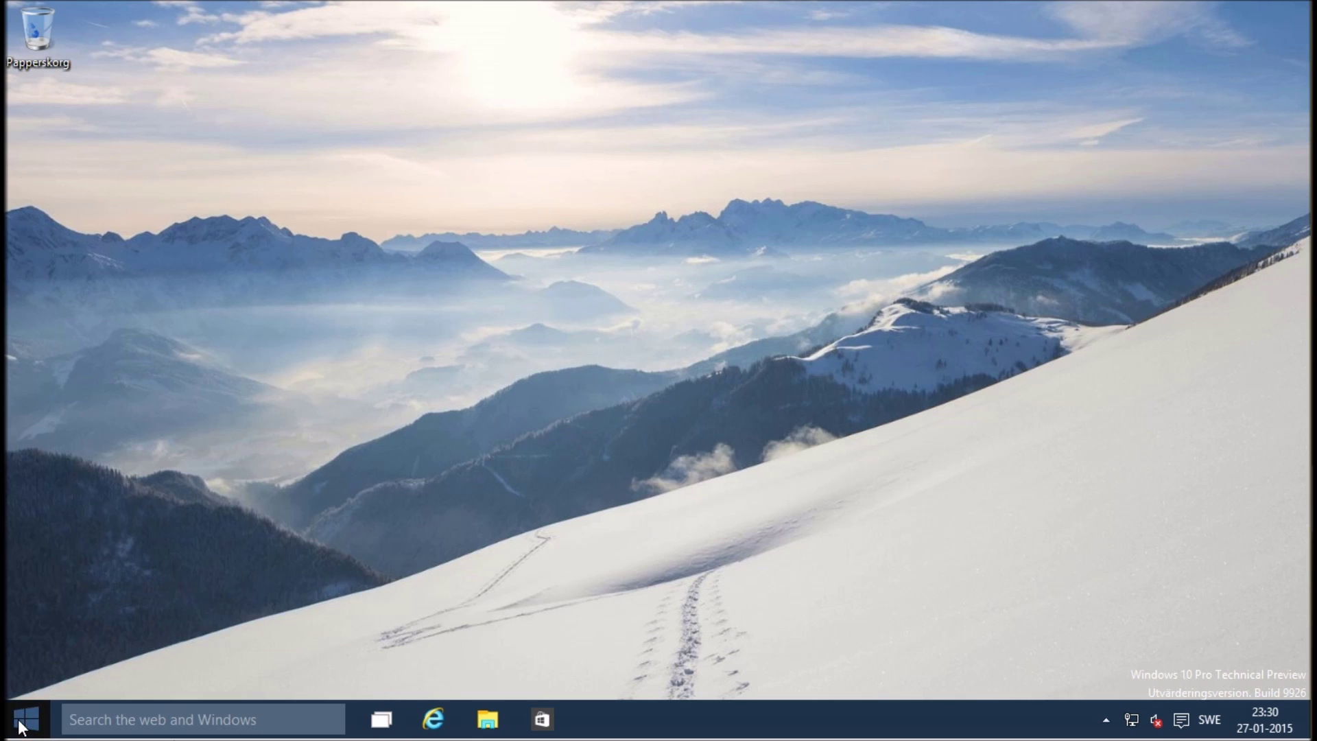
right_click(20, 725)
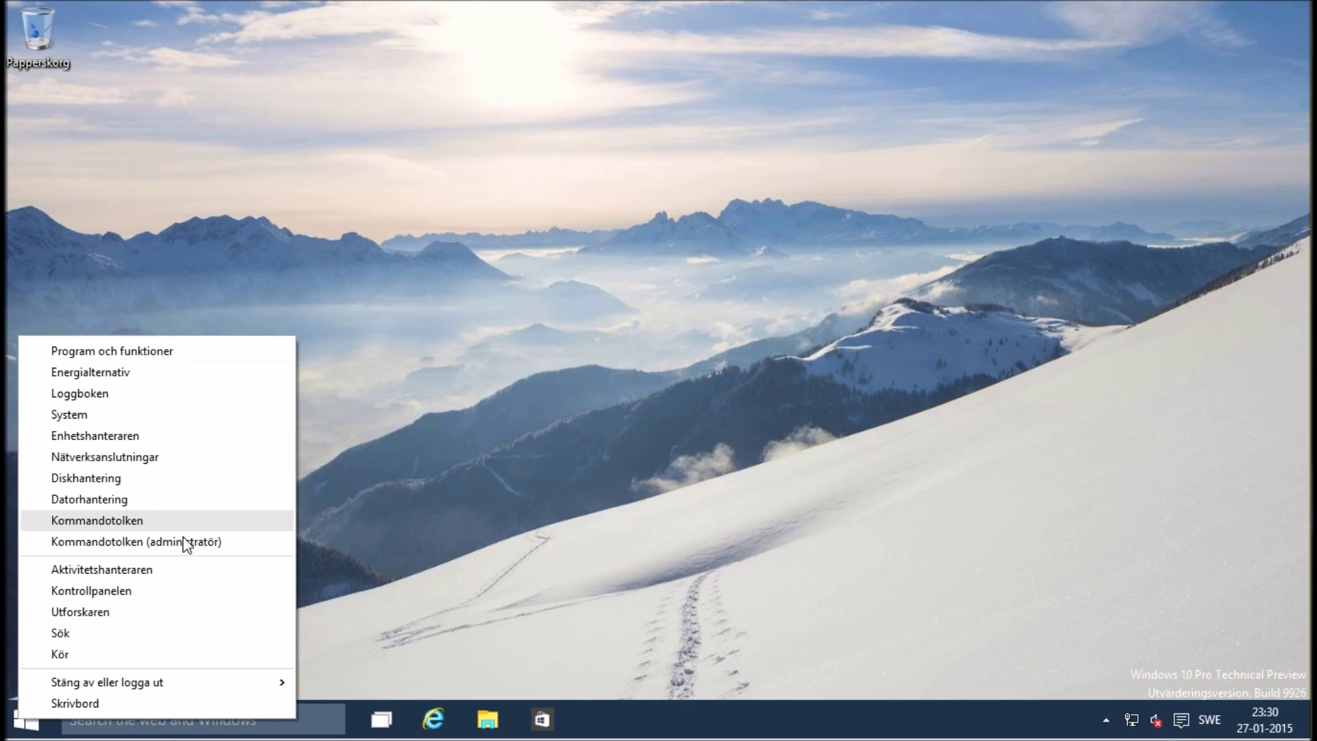
Open Utforskaren, untick Minimera menyfliksområdet, and open User Profiles (E:) from Den här datorn
left_click(487, 719)
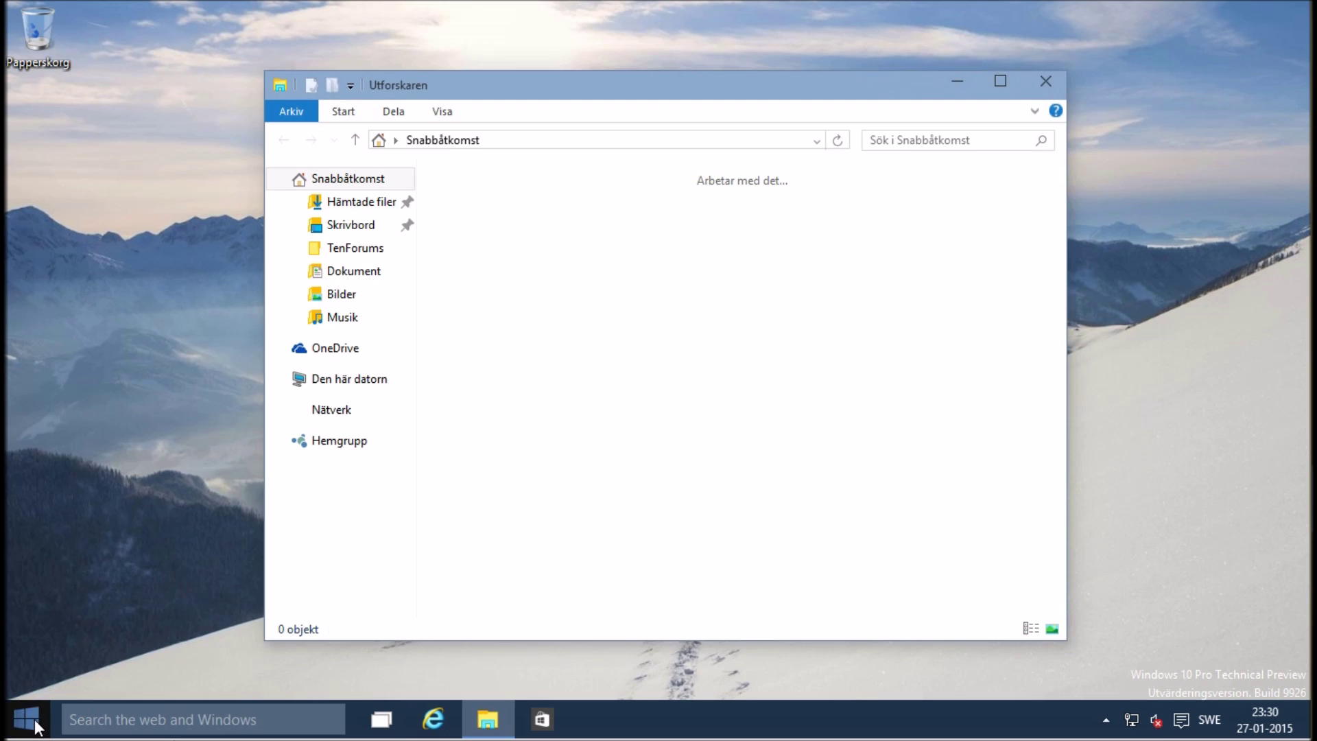
left_click(33, 724)
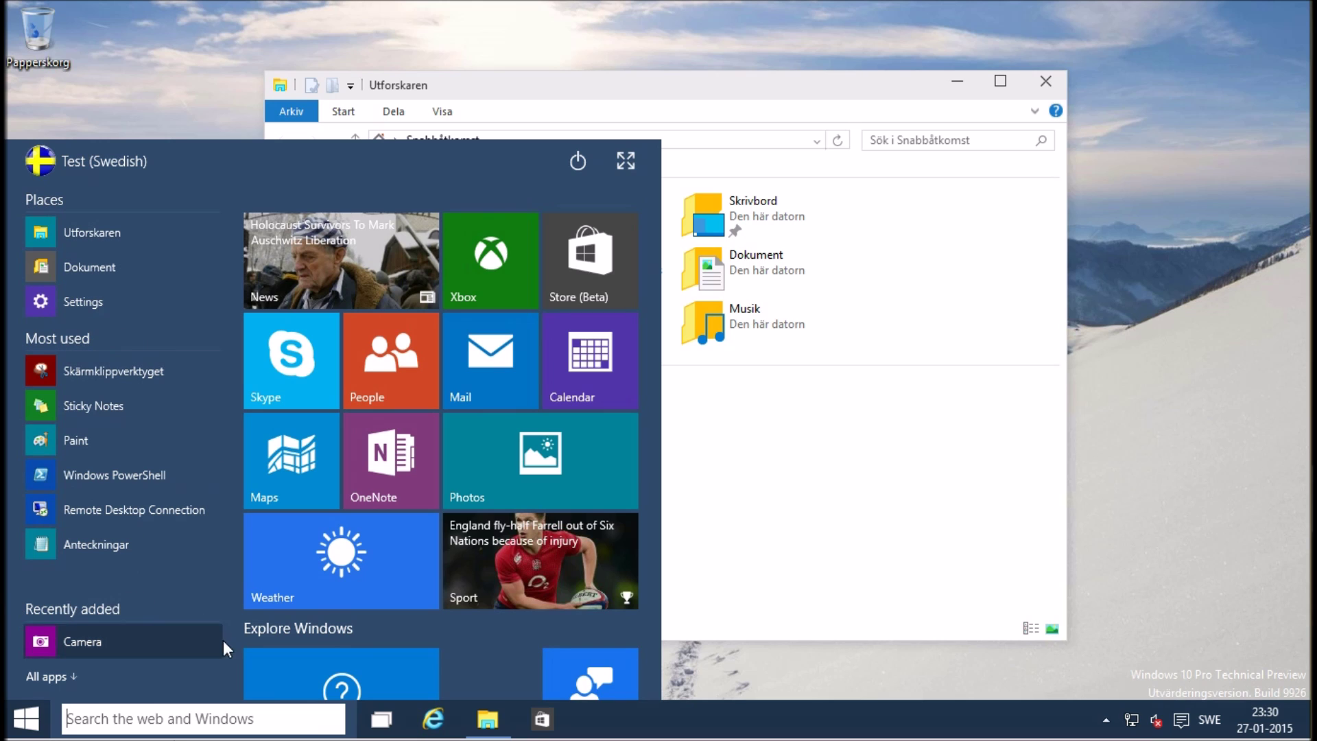
left_click(778, 537)
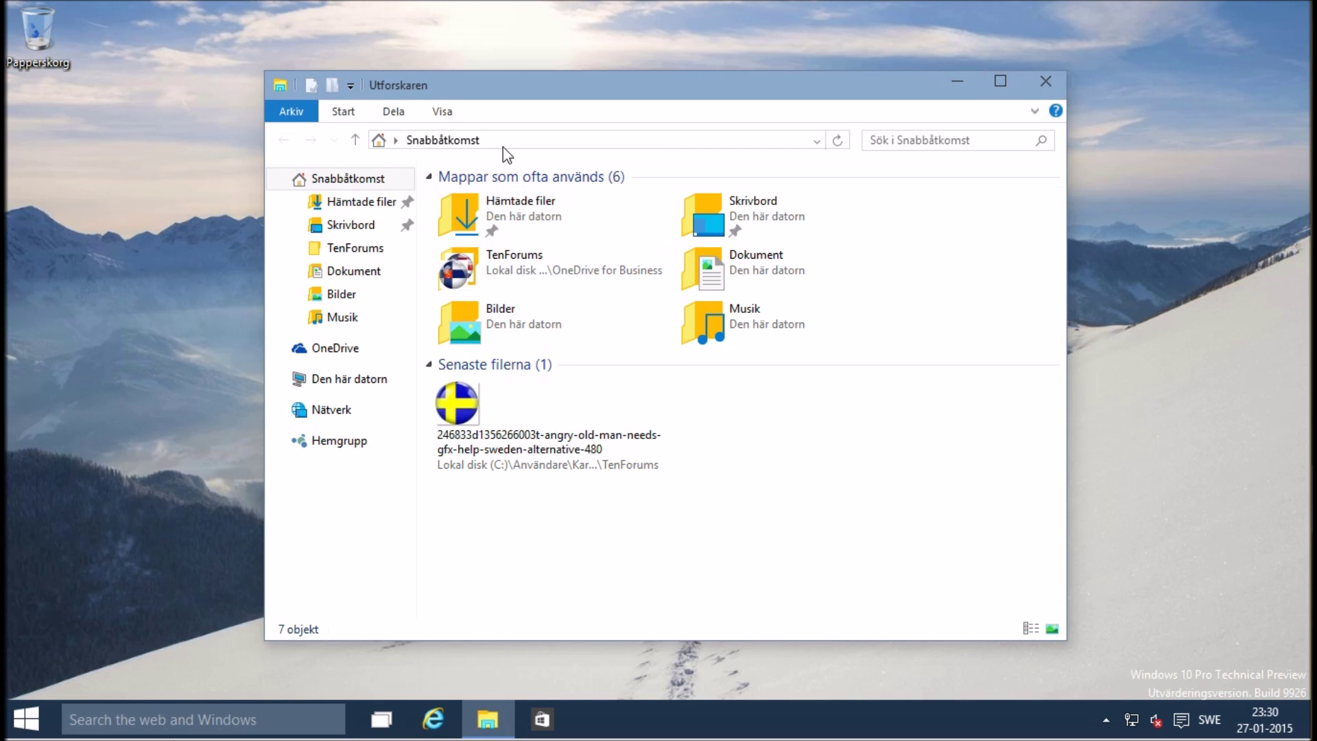
left_click(444, 112)
left_click(350, 85)
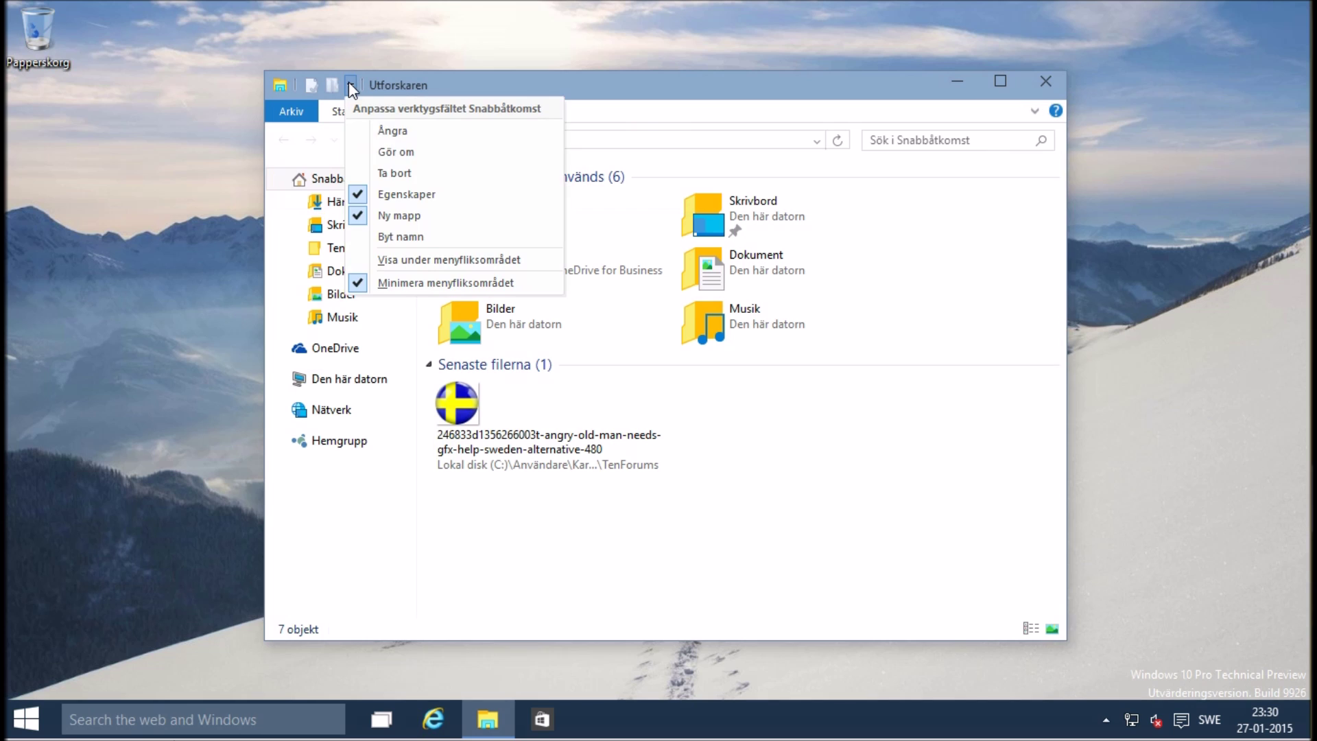
left_click(403, 283)
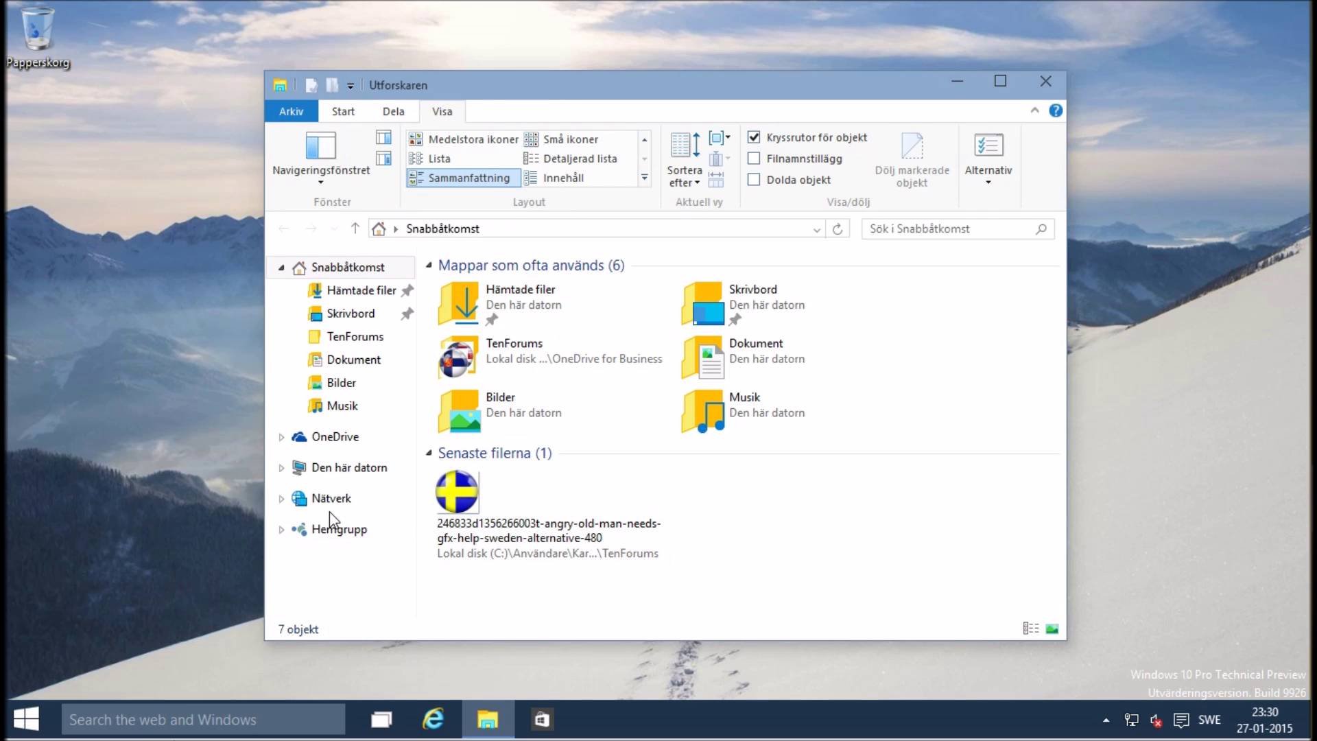
left_click(336, 467)
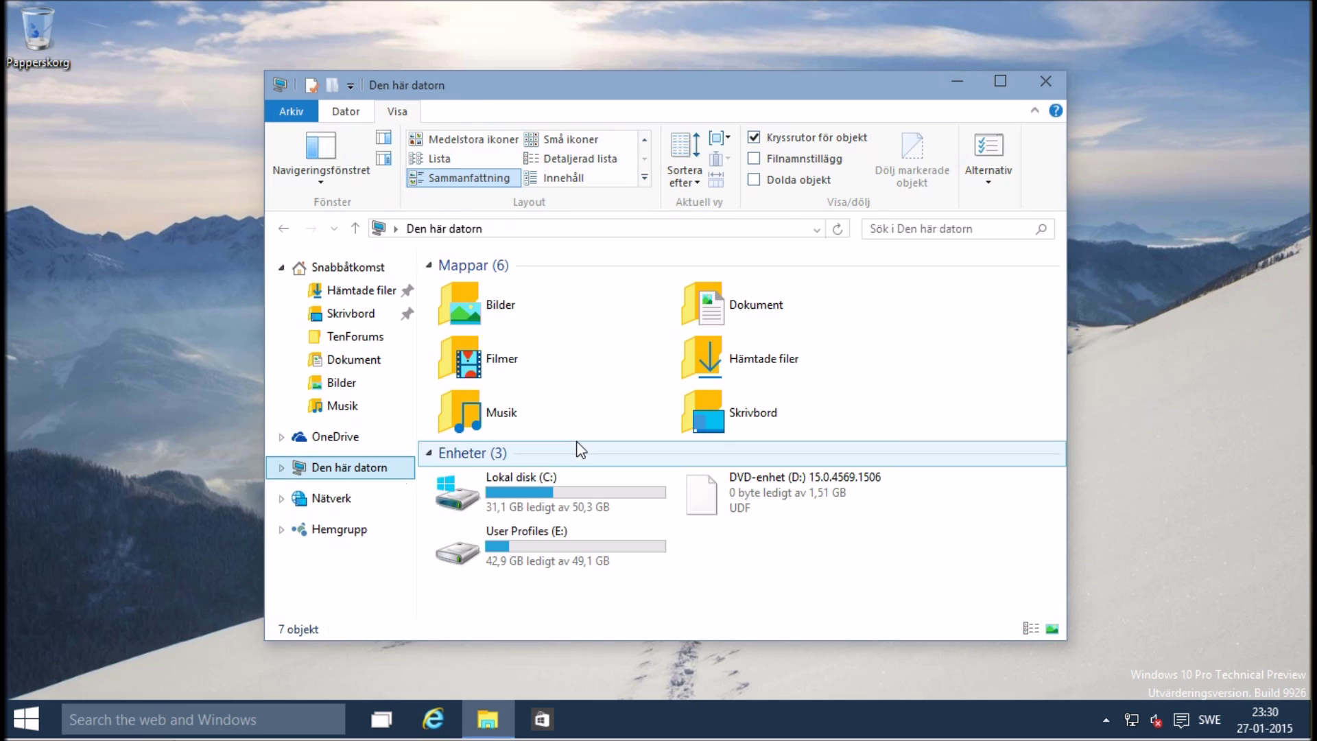
double_click(580, 545)
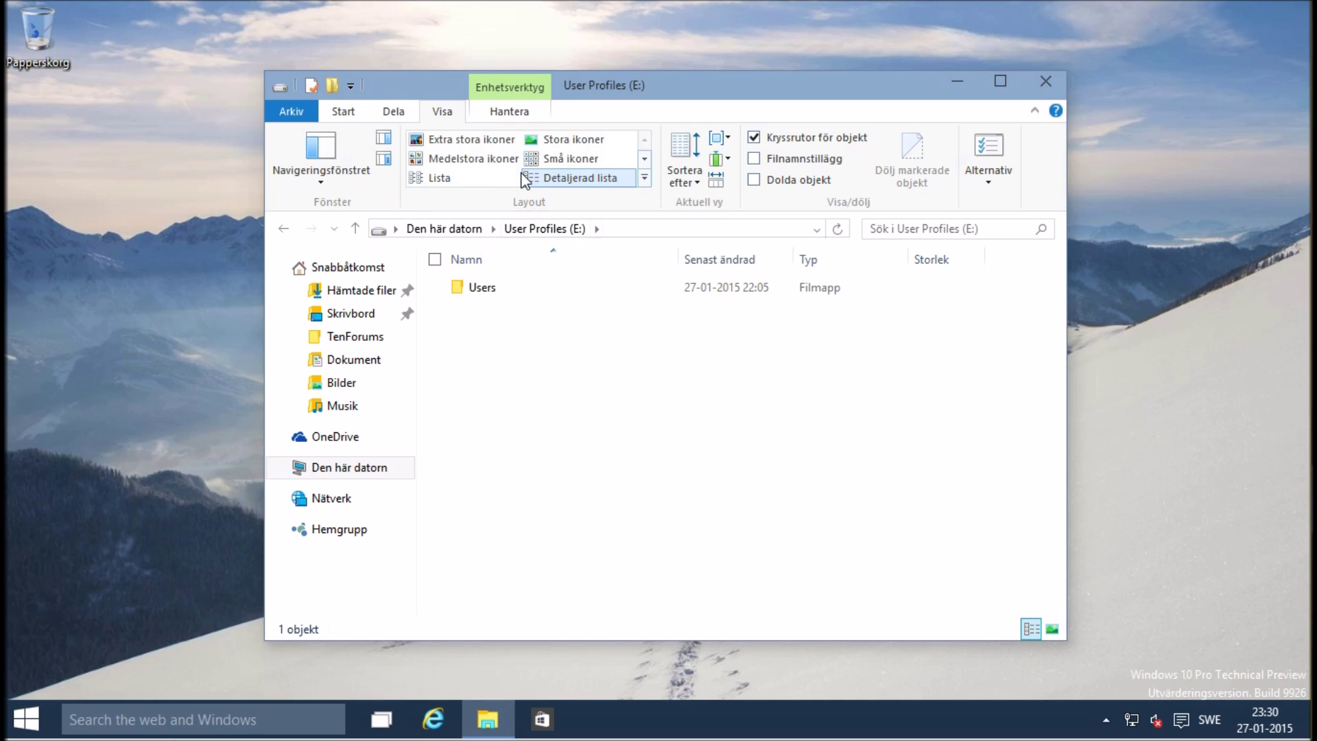
Close the File Explorer window
left_click(1043, 82)
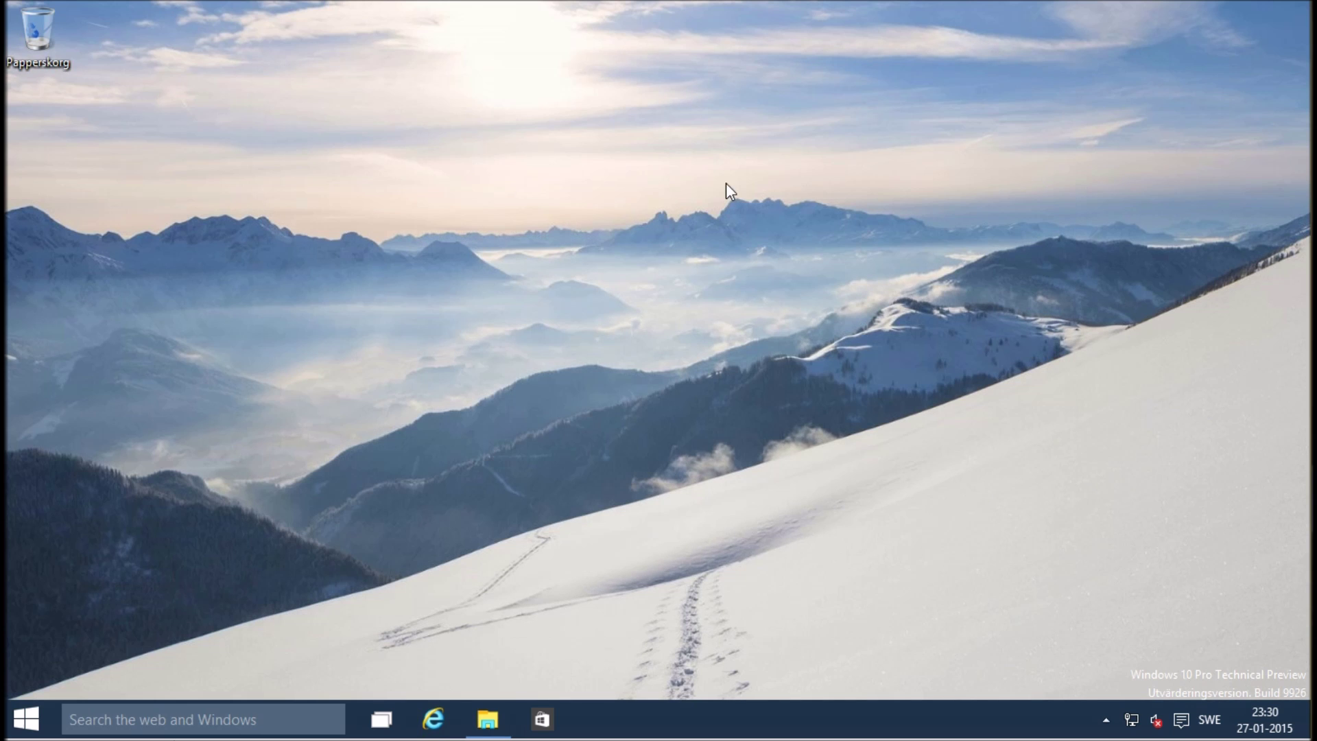